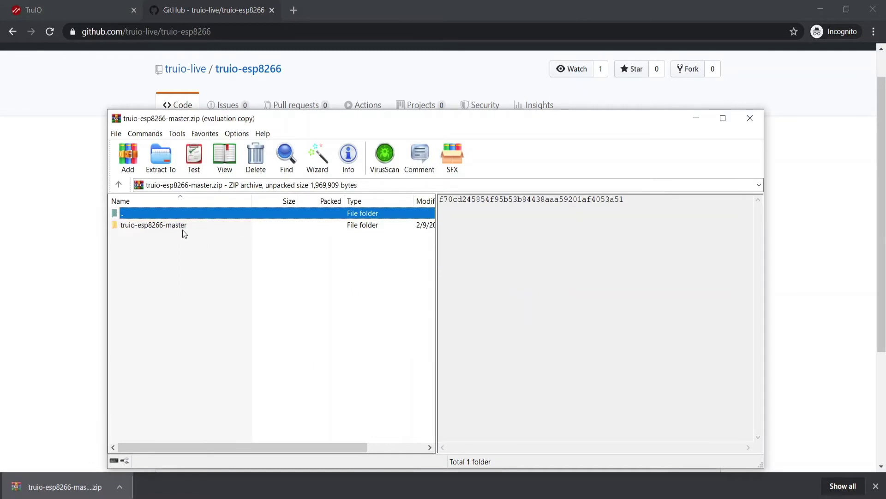
# Step: Copy the Arduino_JSON, PubSubClient, Tasker and TroykaDHT folders from the archive's truio-Sonoff-TH10-demo libraries folder
pyautogui.doubleClick(177, 228)
pyautogui.click(184, 238)
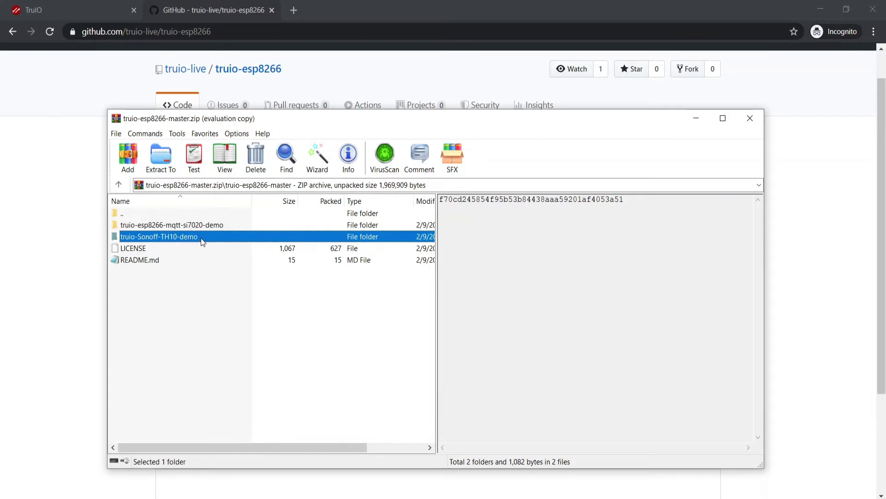
pyautogui.doubleClick(201, 237)
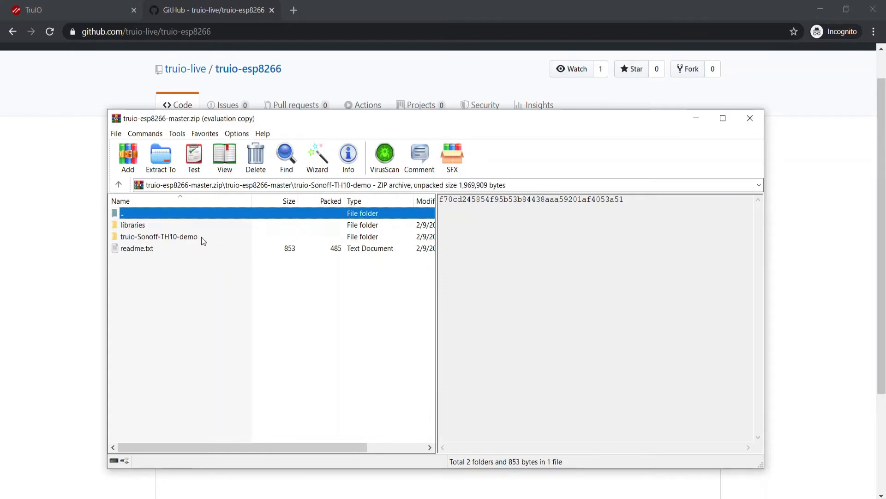
pyautogui.doubleClick(143, 226)
pyautogui.moveTo(184, 292); pyautogui.dragTo(142, 228)
pyautogui.rightClick(147, 237)
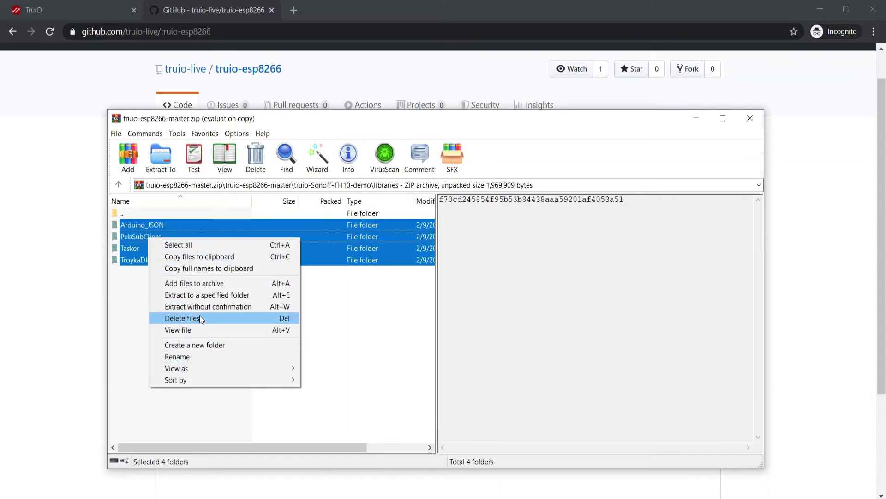
pyautogui.click(190, 255)
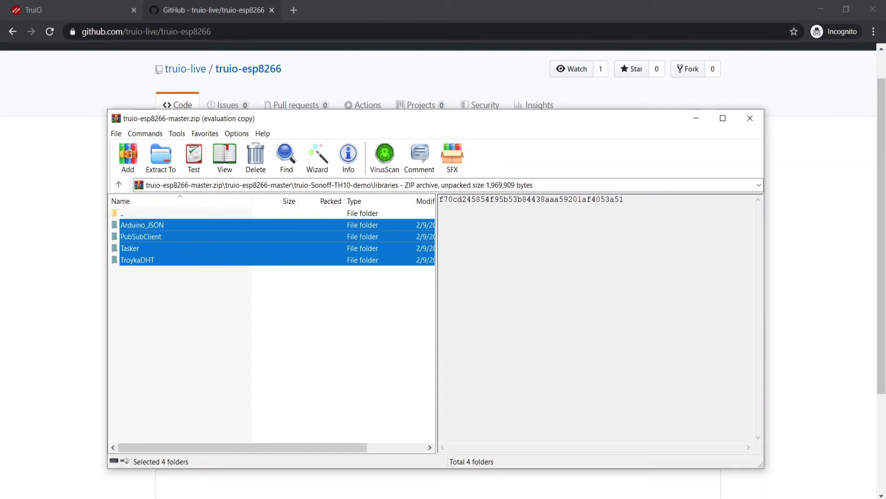
# Step: Switch to File Explorer and paste the copied library folders into Documents > Arduino > libraries
pyautogui.hotkey('alt', 'Tab')
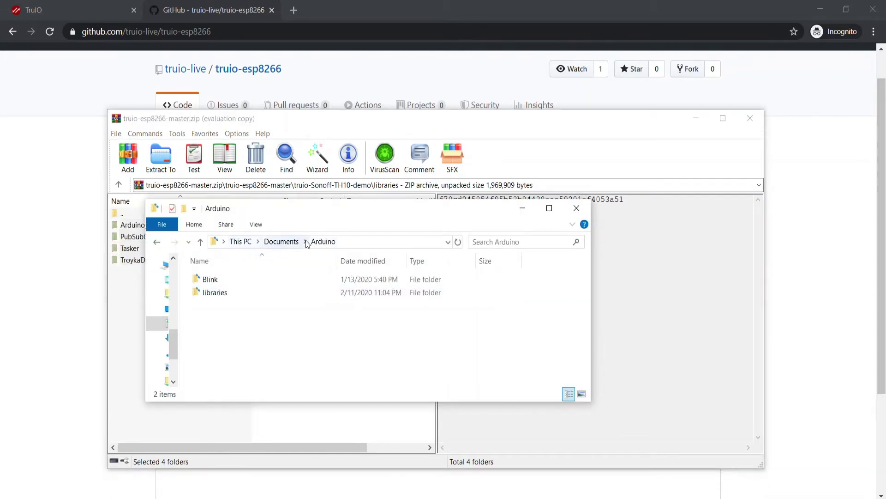
pyautogui.doubleClick(225, 295)
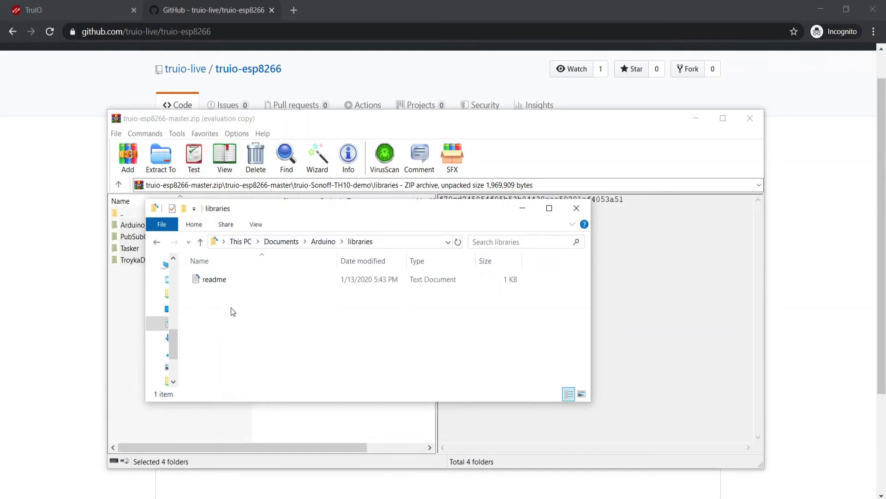
pyautogui.rightClick(228, 306)
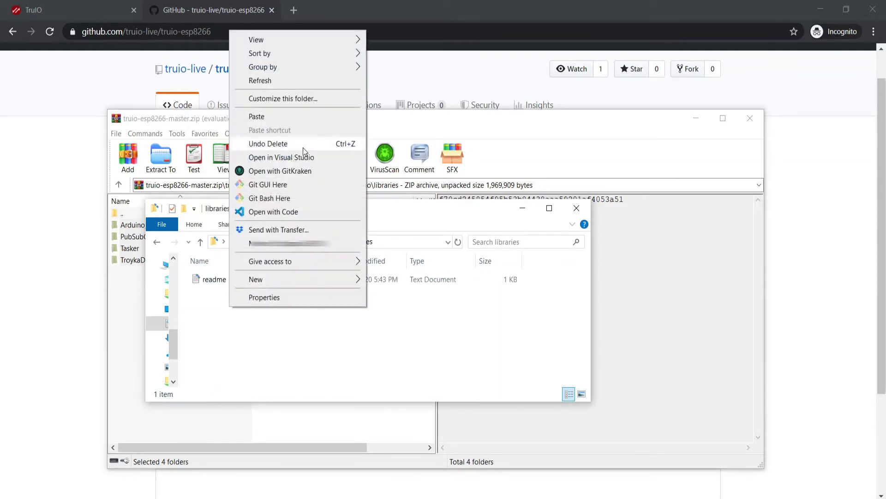
pyautogui.click(281, 120)
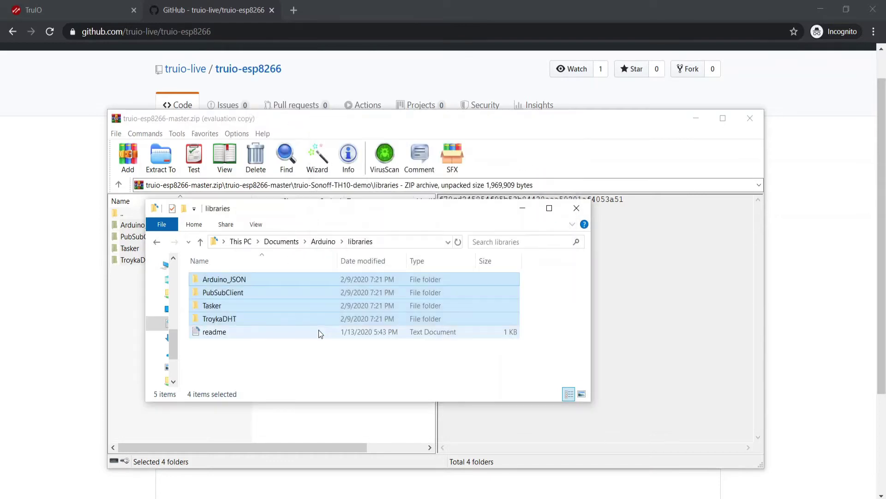
pyautogui.click(317, 365)
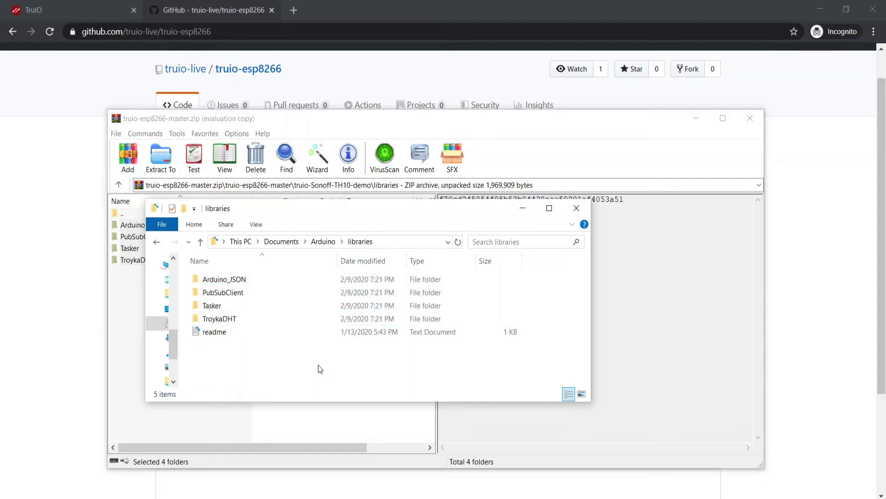
# Step: Return to the WinRAR archive and open truio-Sonoff-TH10-demo.ino from the inner truio-Sonoff-TH10-demo folder in the Arduino IDE
pyautogui.click(127, 310)
pyautogui.doubleClick(134, 214)
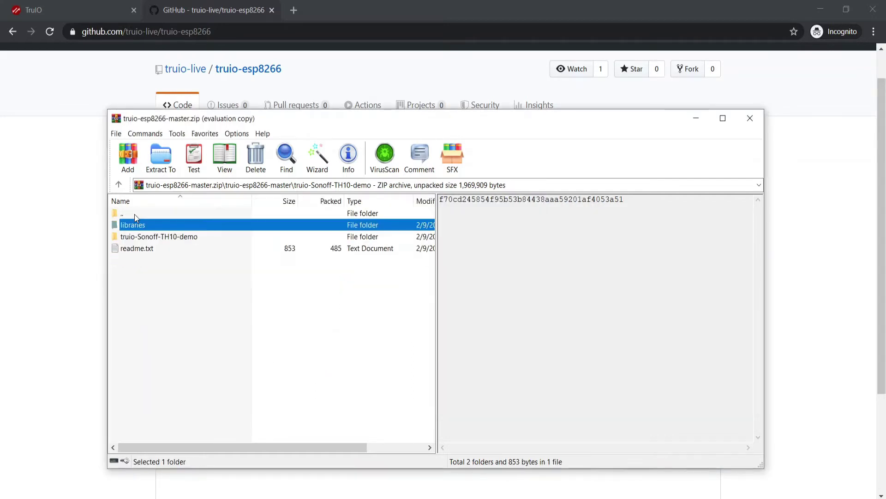
pyautogui.click(156, 238)
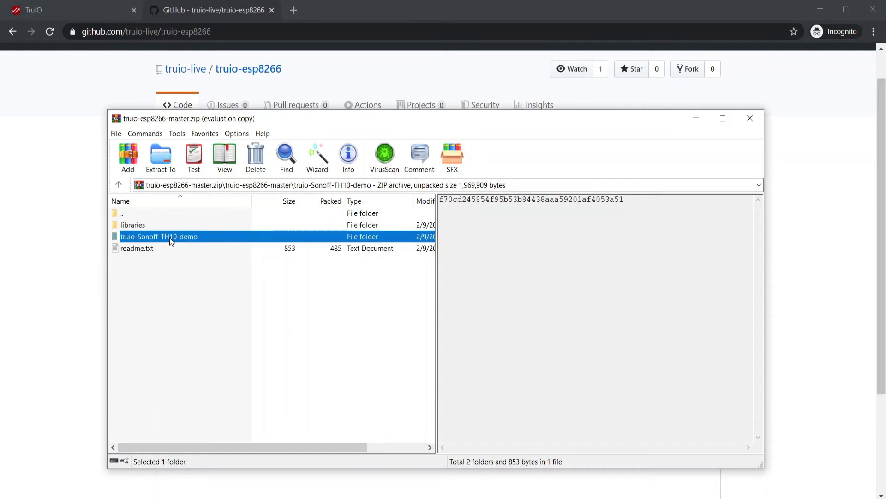
pyautogui.doubleClick(170, 237)
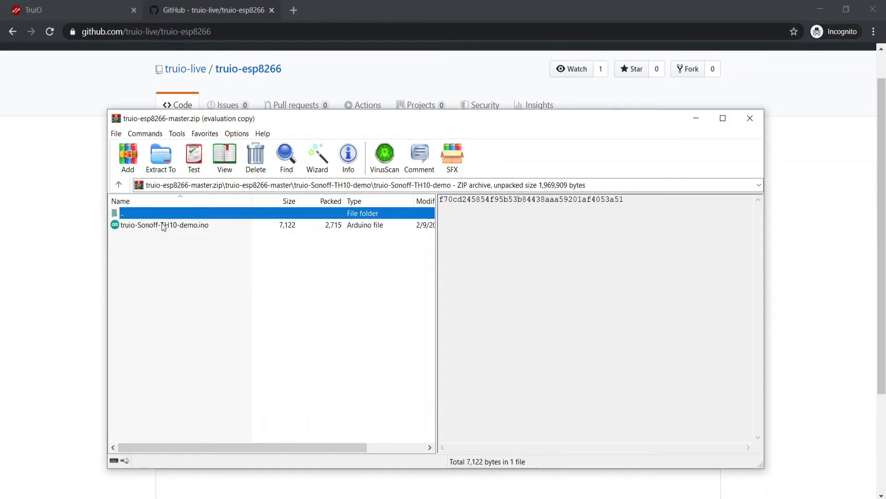
pyautogui.click(162, 225)
pyautogui.doubleClick(174, 225)
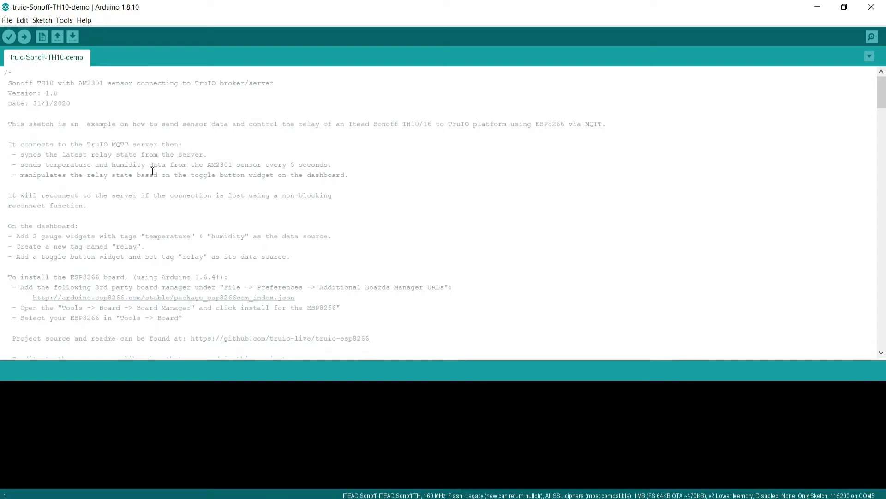
# Step: Replace the ssid and password placeholders in the sketch with the WiFi network name and the WiFi password
pyautogui.scroll(-2, 179, 202)
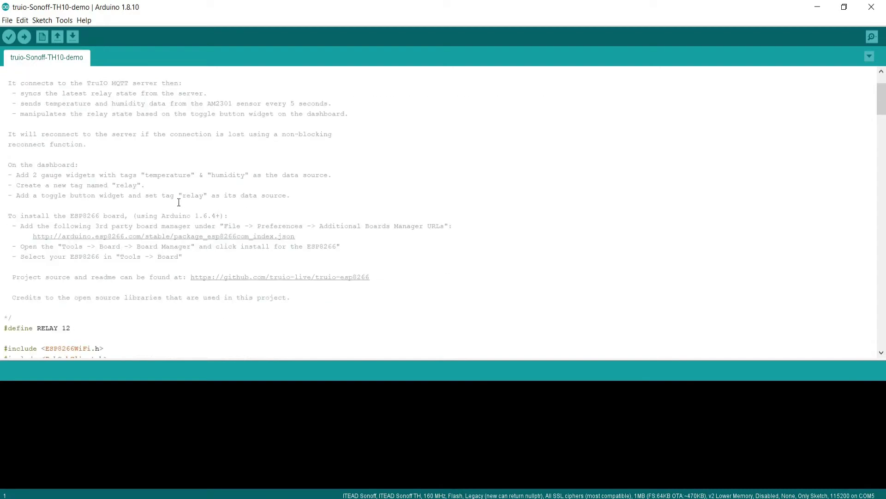
pyautogui.scroll(-7, 178, 203)
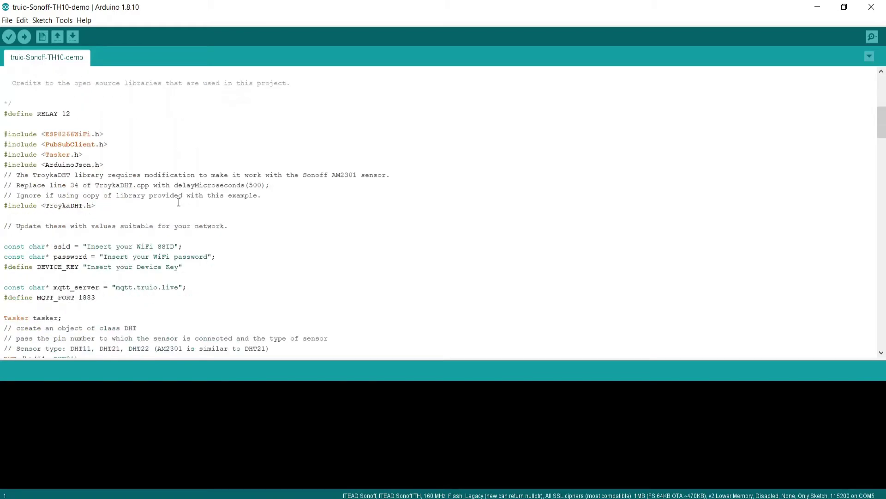
pyautogui.scroll(-1, 179, 202)
pyautogui.click(135, 215)
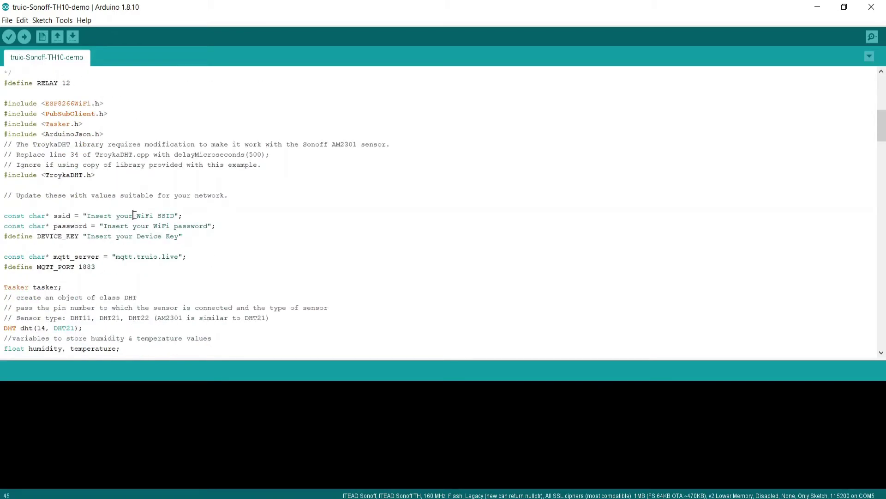
pyautogui.moveTo(175, 215); pyautogui.dragTo(87, 216)
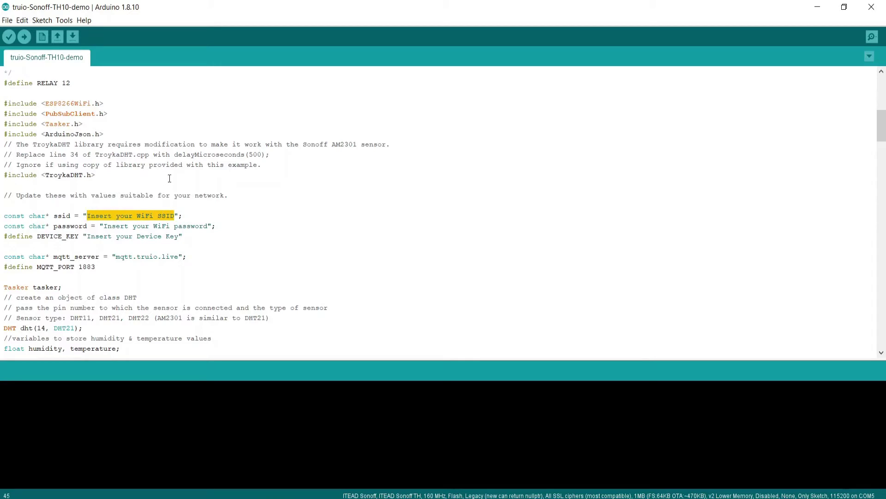
pyautogui.write('XXXXXXXXXXXX')
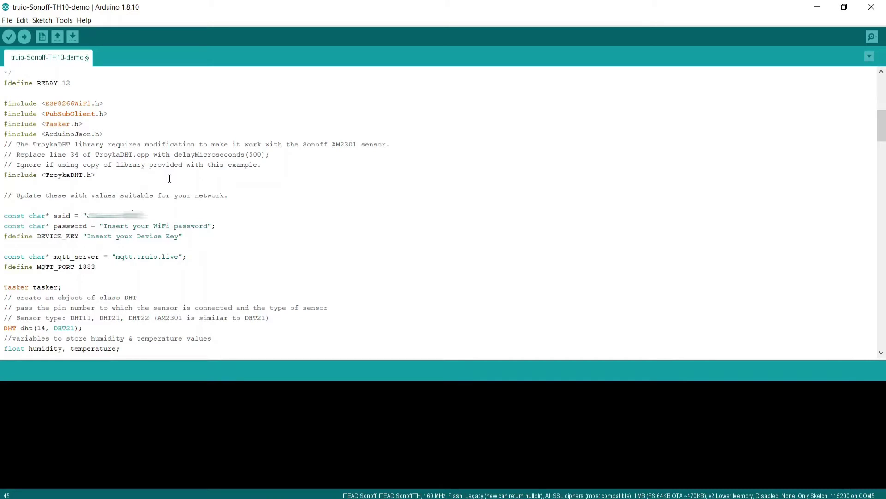
pyautogui.moveTo(207, 226); pyautogui.dragTo(104, 226)
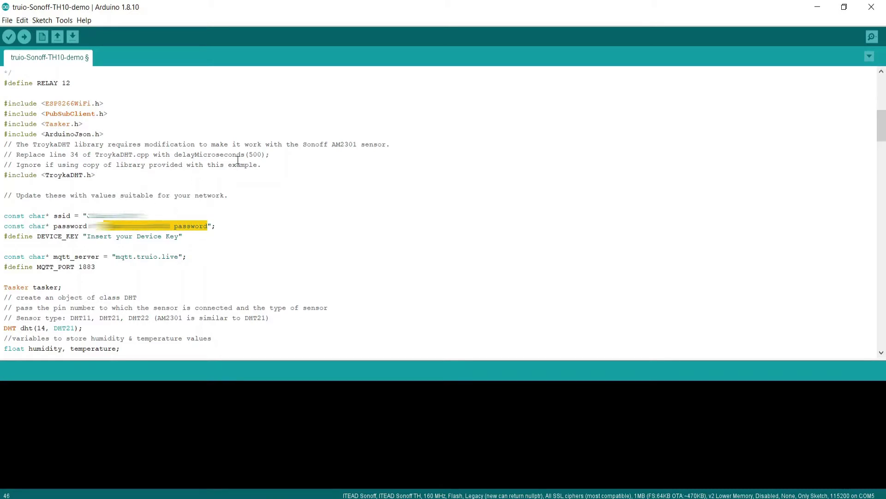
pyautogui.write('XXXXXXXXXXXXXXX')
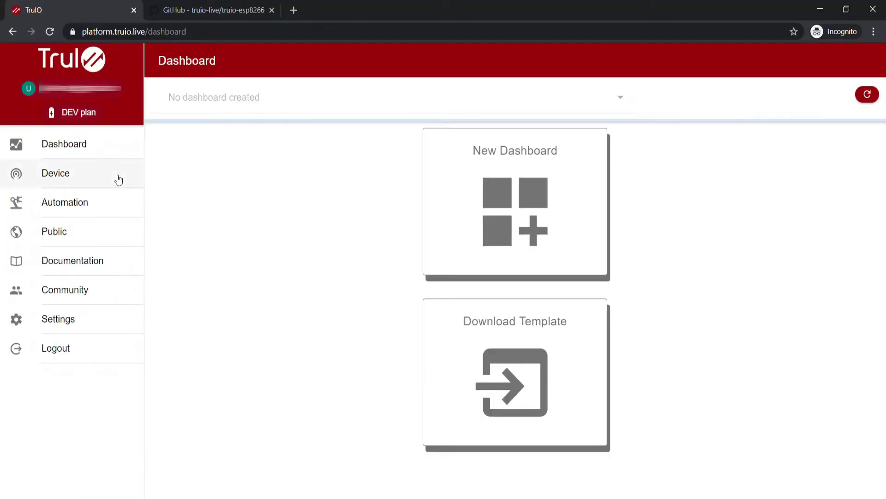
# Step: Switch to the TruIO platform in the browser and add a Light device named "Sonoff TH10" with the location "Porch"
pyautogui.click(60, 174)
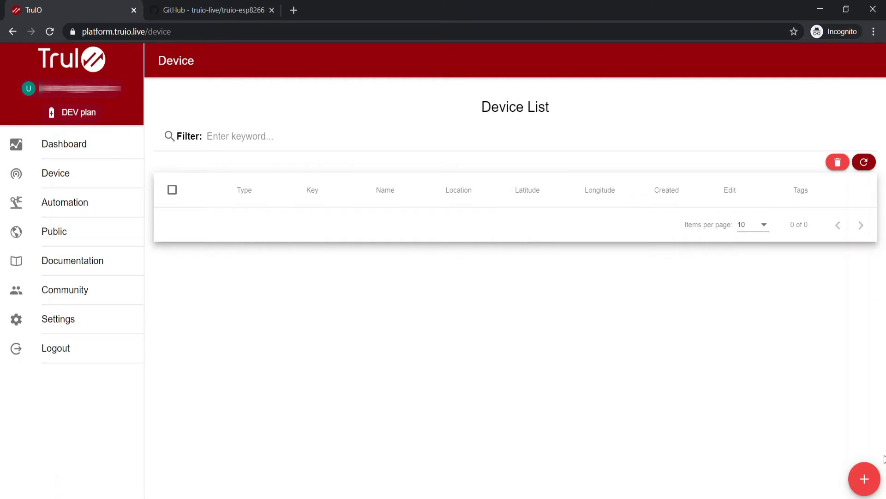
pyautogui.click(864, 480)
pyautogui.click(541, 243)
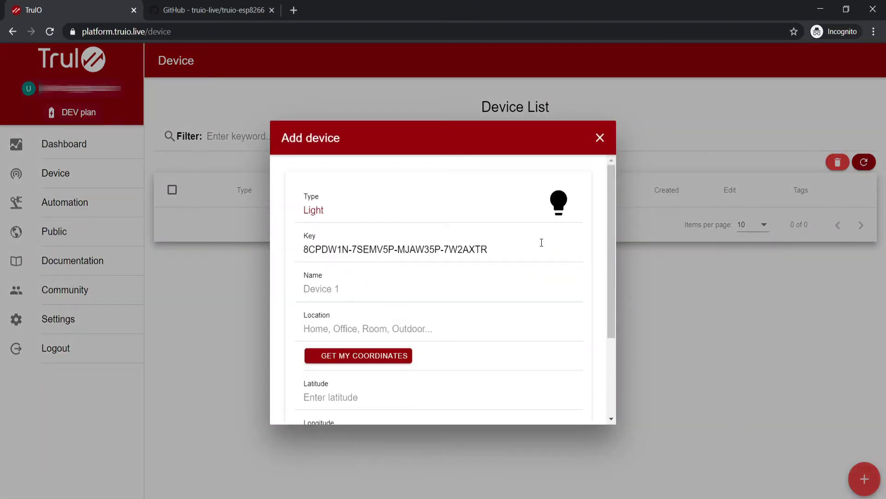
pyautogui.click(338, 291)
pyautogui.write('Sonoff TH10')
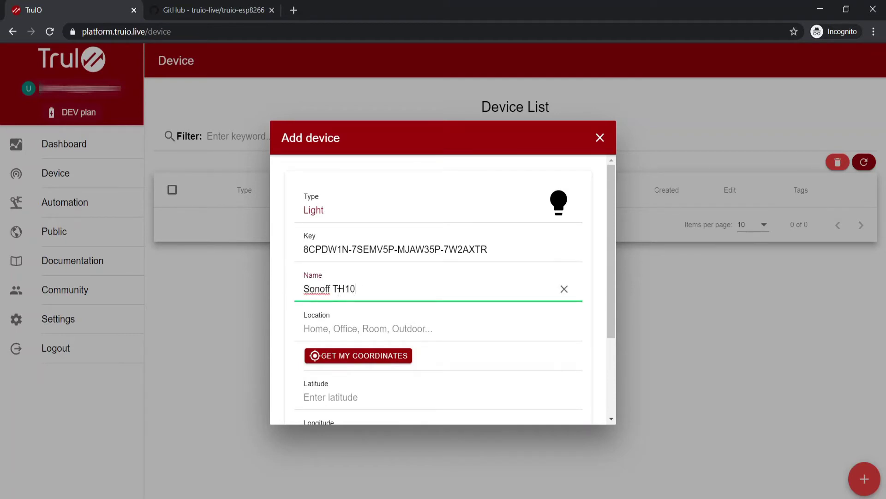
pyautogui.click(356, 327)
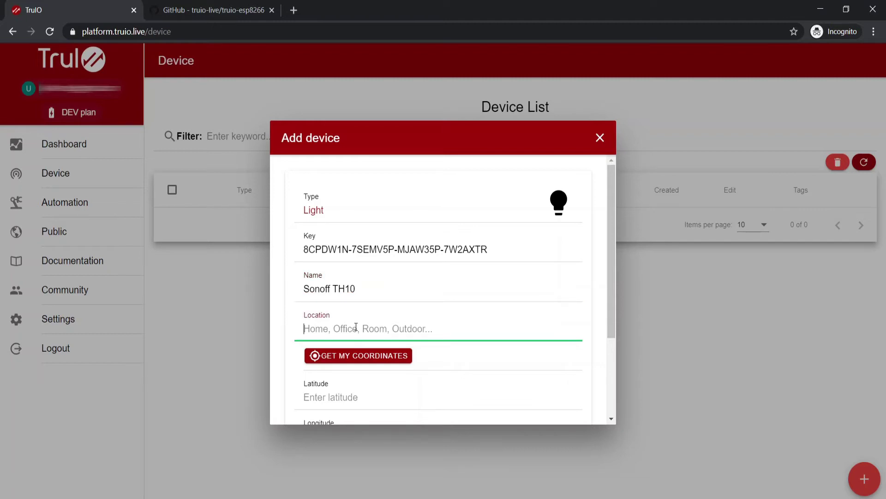
pyautogui.write('B')
pyautogui.press('BackSpace')
pyautogui.write('Porch')
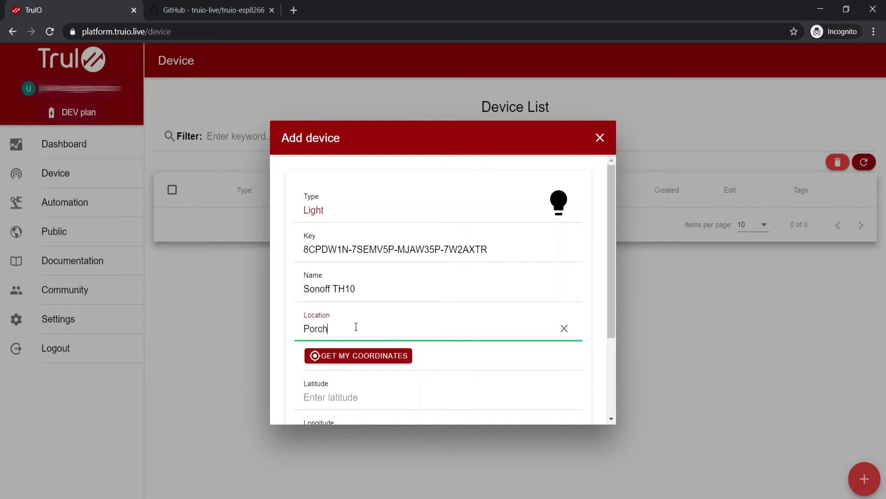
pyautogui.scroll(-3, 408, 321)
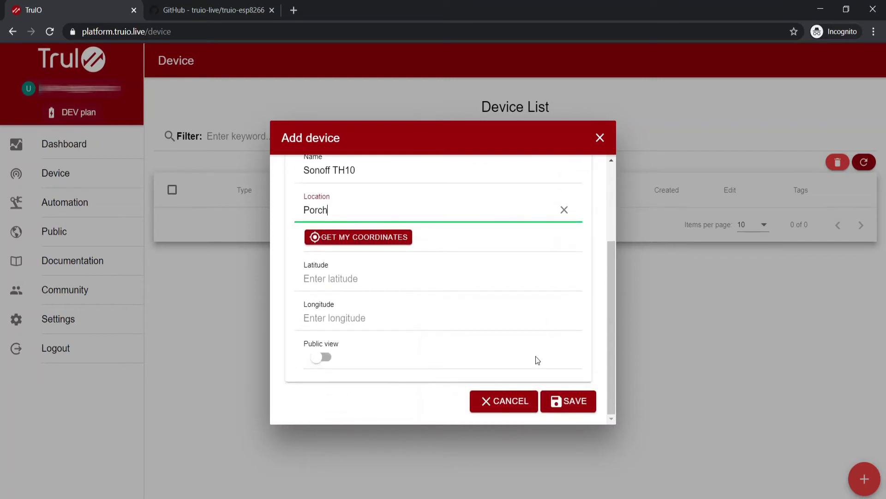
pyautogui.click(577, 403)
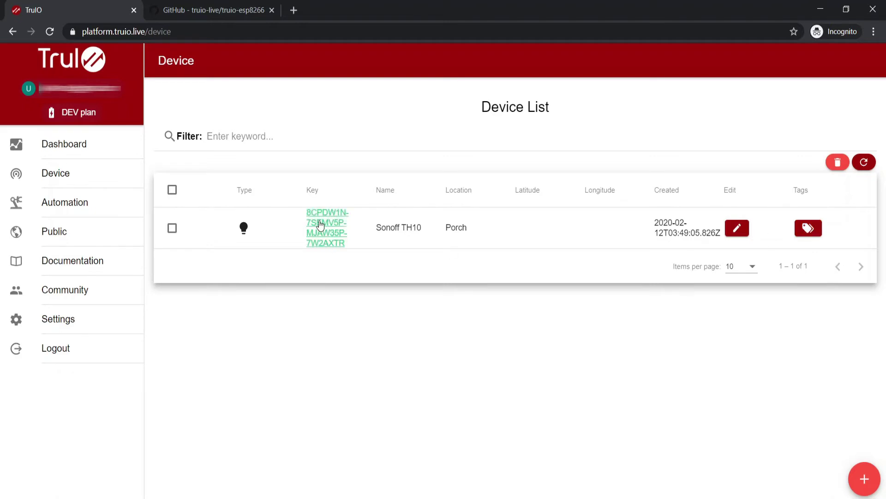
# Step: View the tag list of the Sonoff TH10 device and return to the device list
pyautogui.click(808, 228)
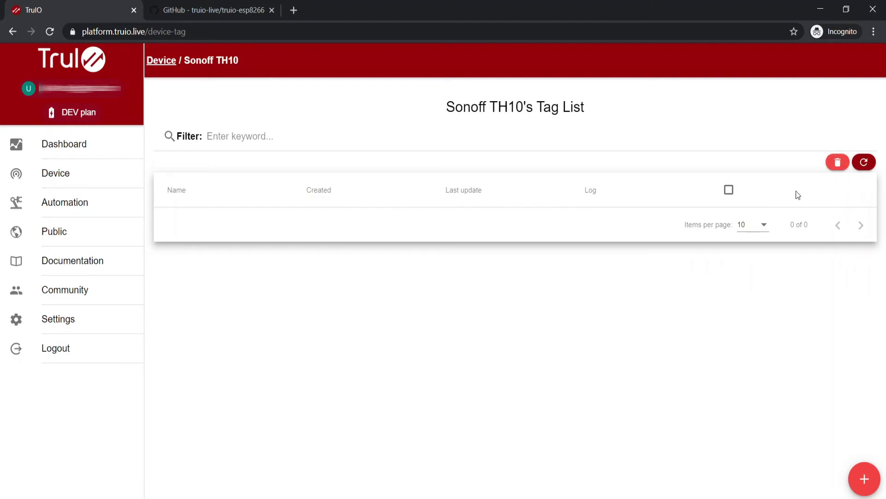
pyautogui.click(157, 61)
# Step: Copy the Sonoff TH10 device key and paste it over the DEVICE_KEY placeholder in the Arduino IDE sketch
pyautogui.click(327, 228)
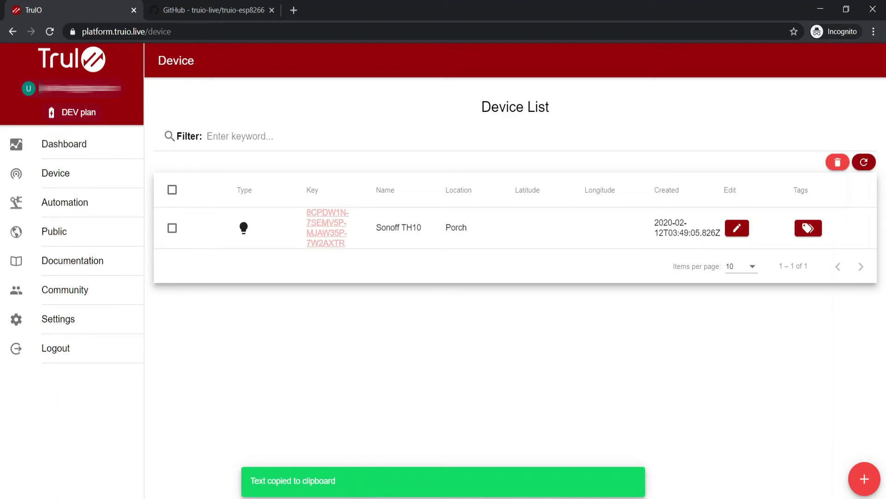
pyautogui.click(355, 450)
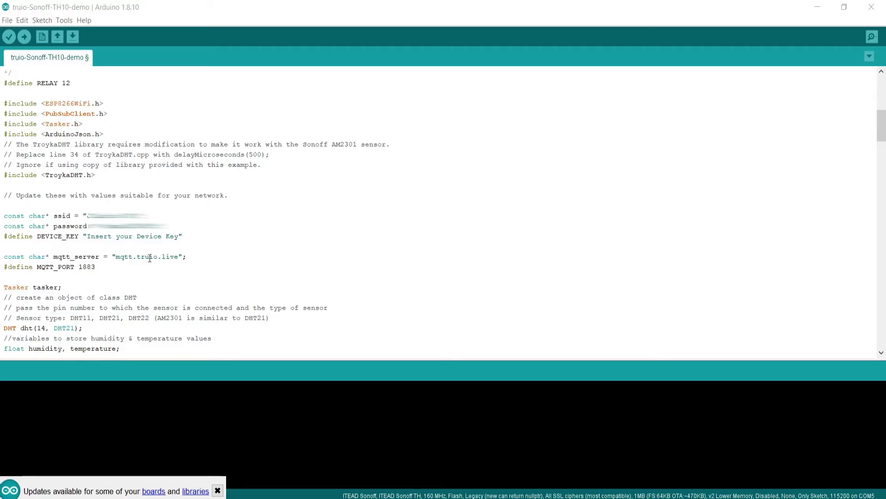
pyautogui.moveTo(179, 236); pyautogui.dragTo(87, 236)
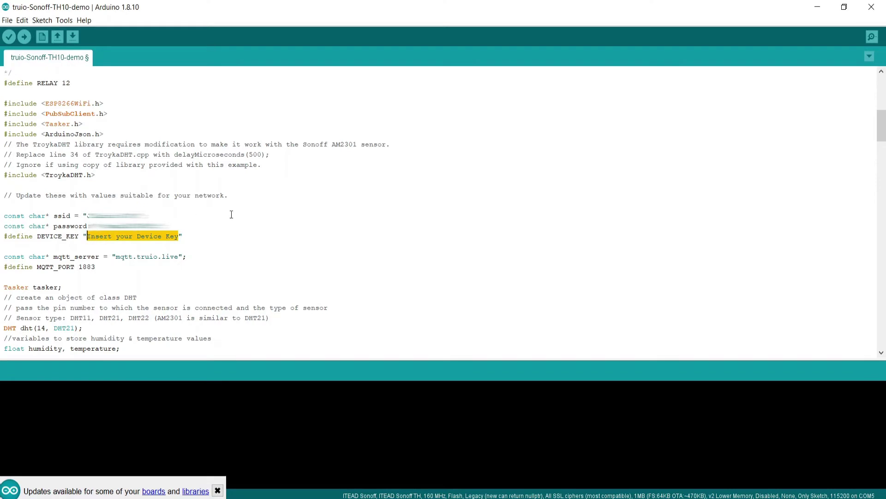
pyautogui.hotkey('ctrl', 'v')
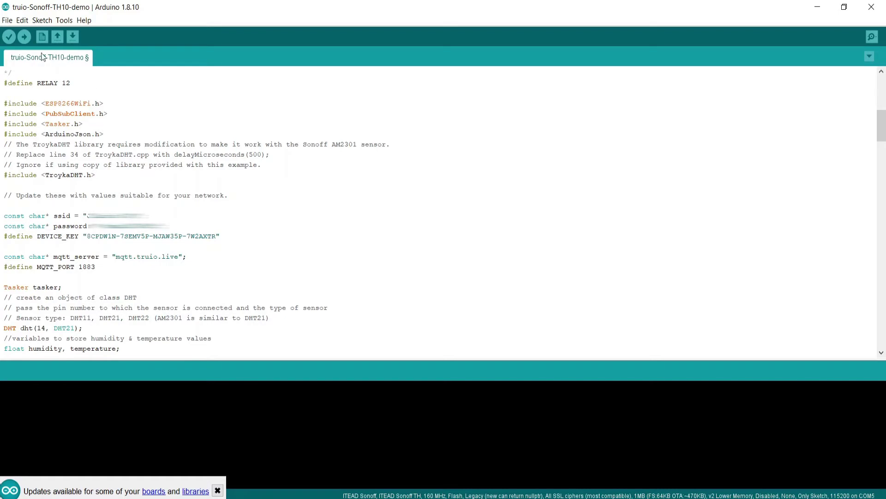
# Step: Select ITEAD Sonoff from the ESP8266 boards as the target board for the sketch
pyautogui.click(63, 22)
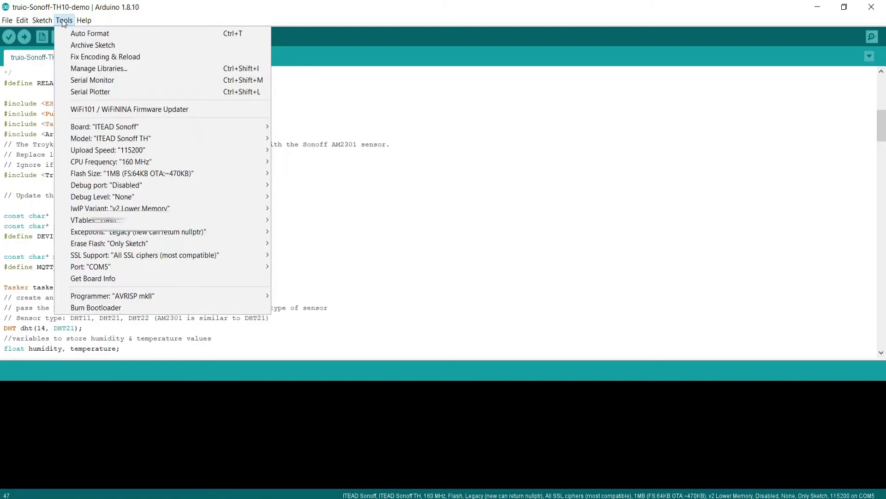
pyautogui.moveTo(219, 126)
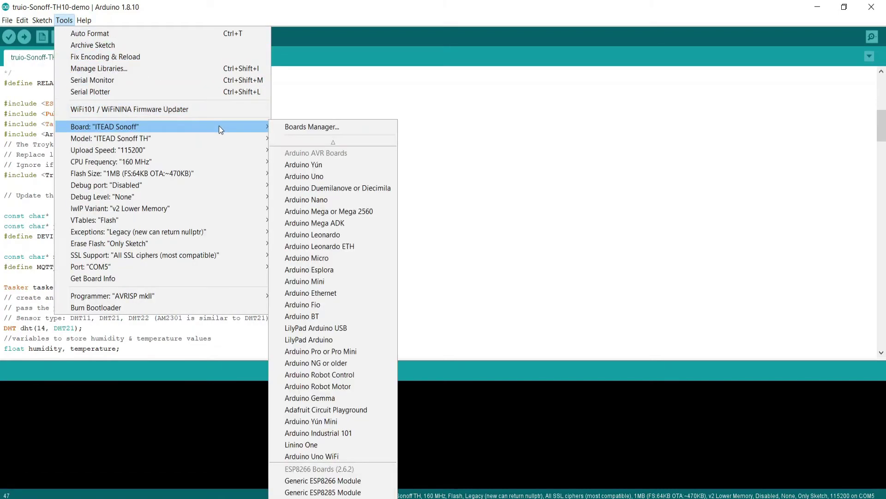
pyautogui.scroll(-9, 306, 400)
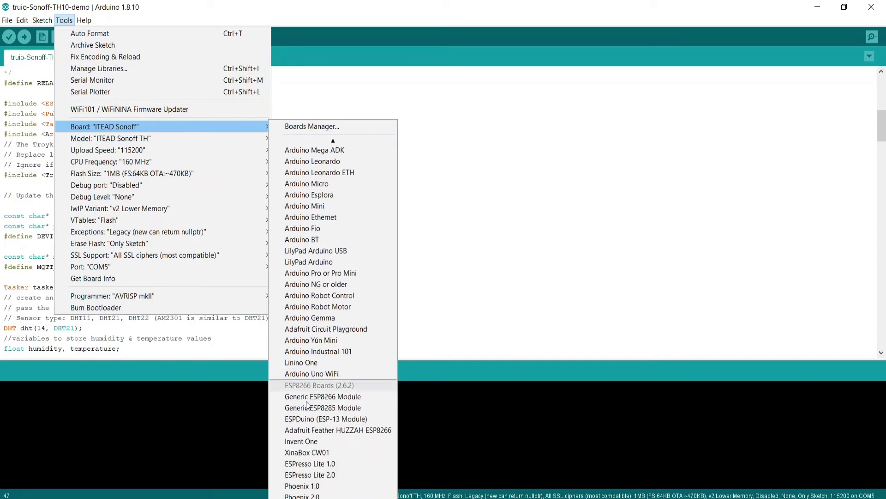
pyautogui.scroll(-3, 327, 444)
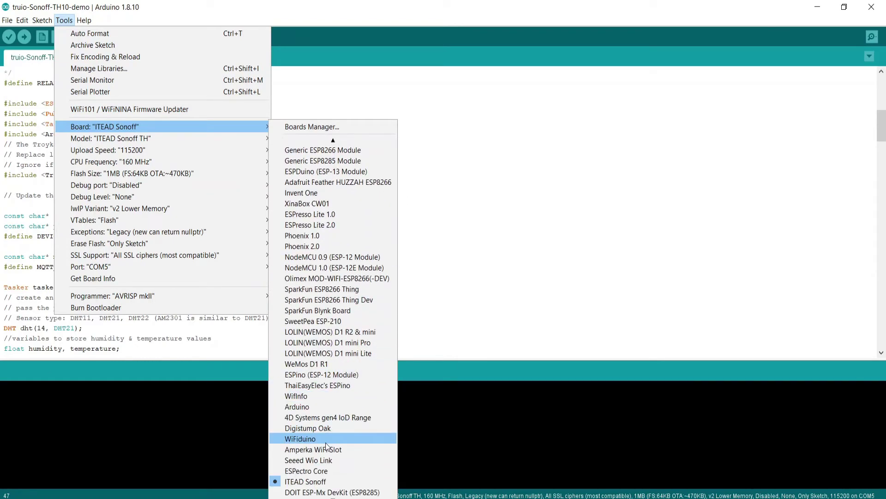
pyautogui.click(318, 484)
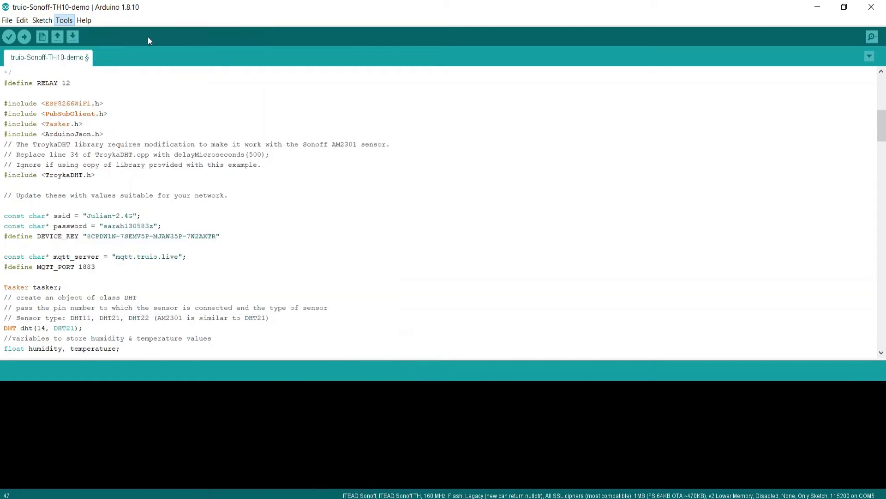
# Step: Check the board's model, CPU frequency and serial port settings, and upload the sketch to the Sonoff TH10
pyautogui.click(65, 21)
pyautogui.moveTo(172, 138)
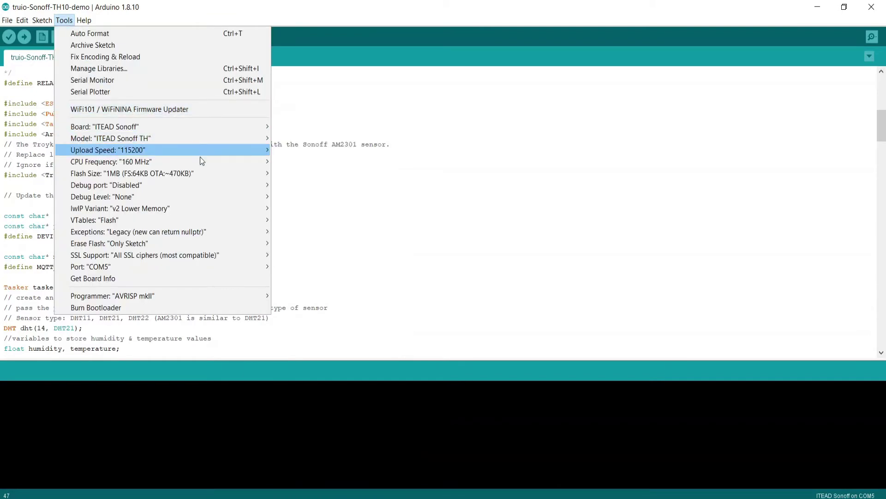
pyautogui.moveTo(199, 169)
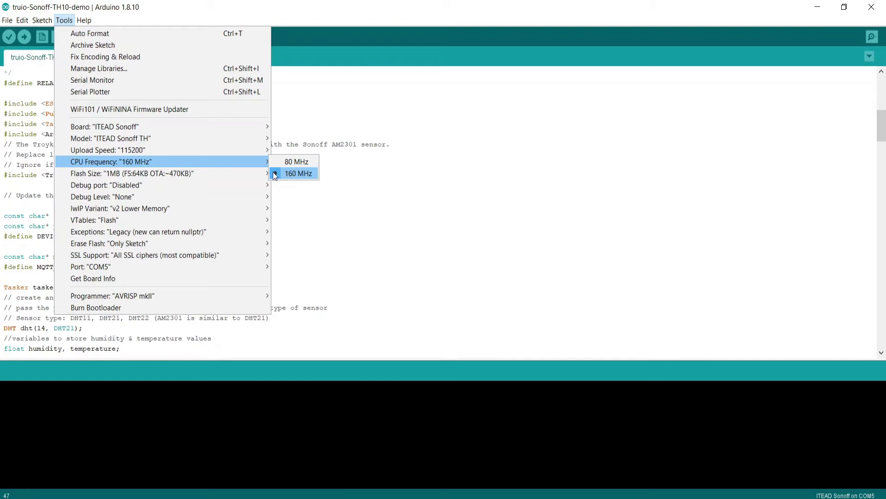
pyautogui.moveTo(228, 272)
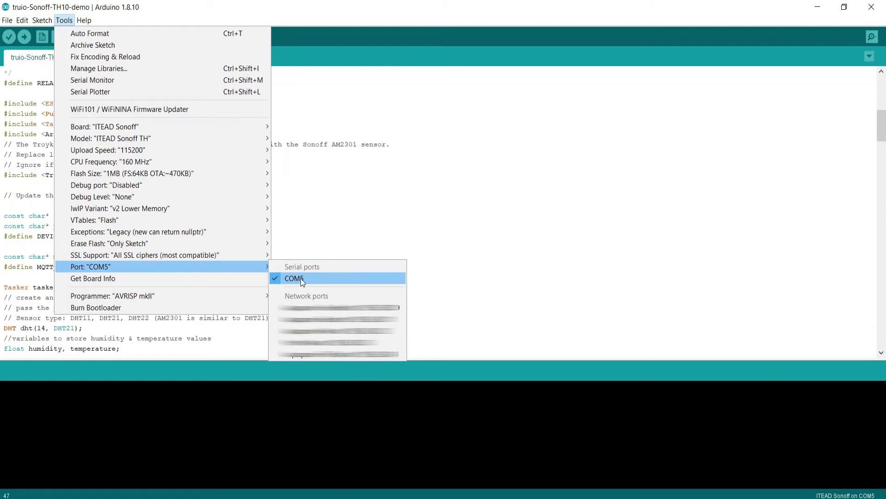
pyautogui.click(426, 222)
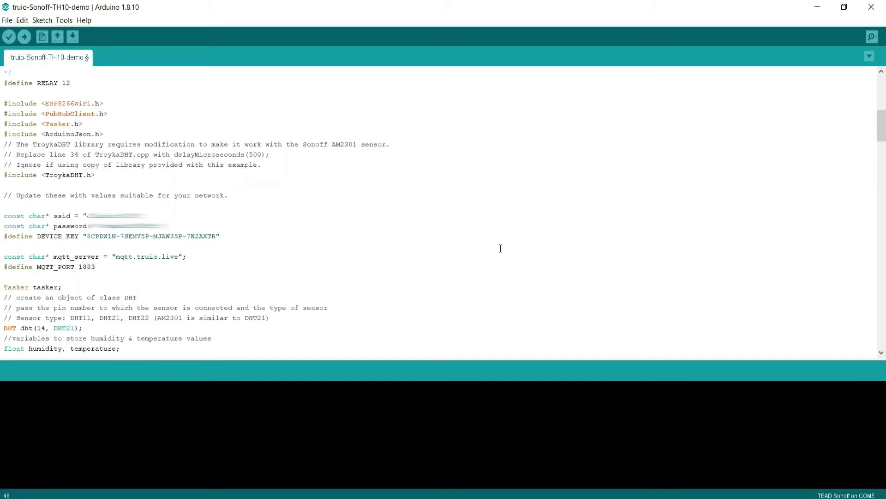
pyautogui.click(24, 37)
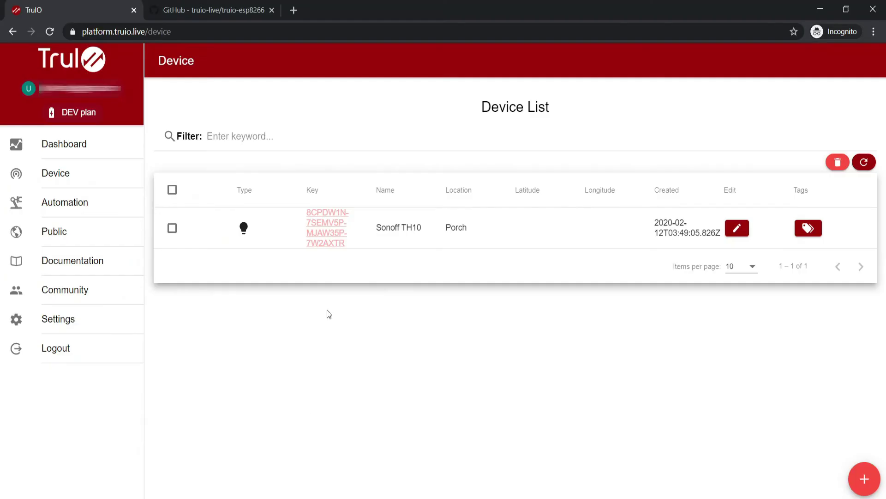
# Step: In the TruIO platform in the browser, open the Sonoff TH10 device's tag list and create a tag named "relay"
pyautogui.click(808, 228)
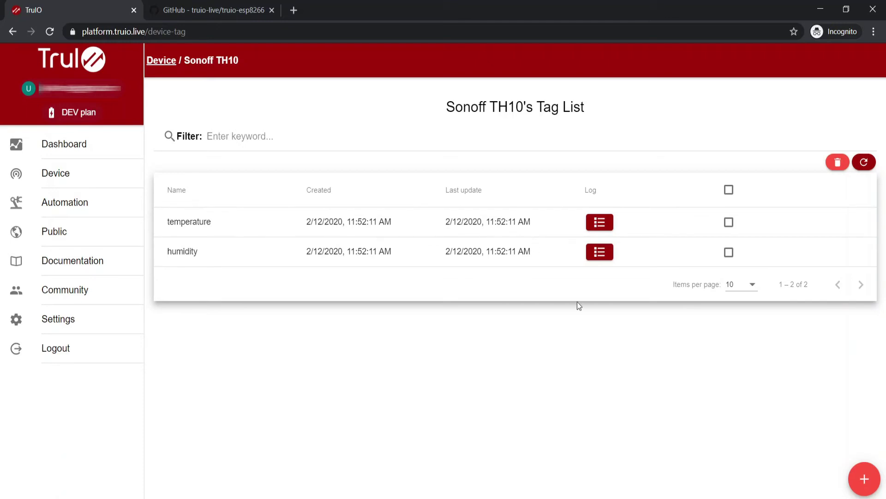
pyautogui.click(864, 479)
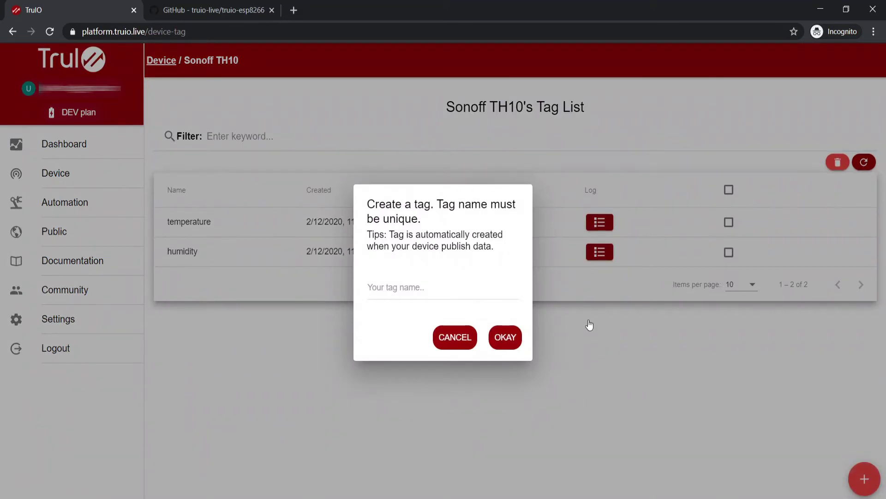
pyautogui.click(423, 292)
pyautogui.write('relay')
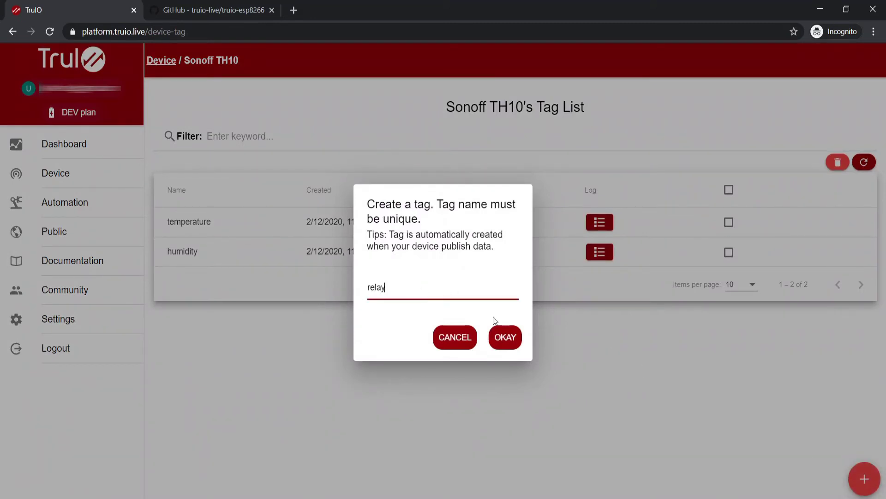
pyautogui.click(507, 337)
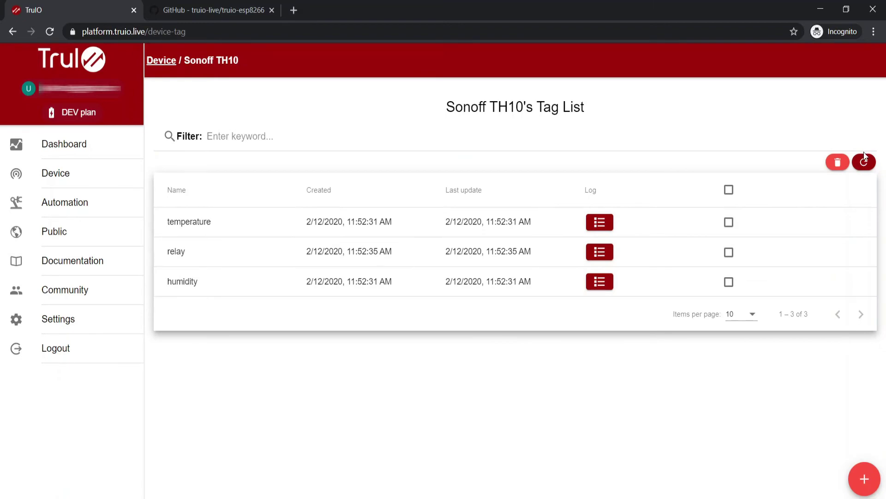
# Step: Start a Radial Gauge widget in the Modern style on the Sonoff Demo dashboard and title it "Temperature"
pyautogui.click(111, 180)
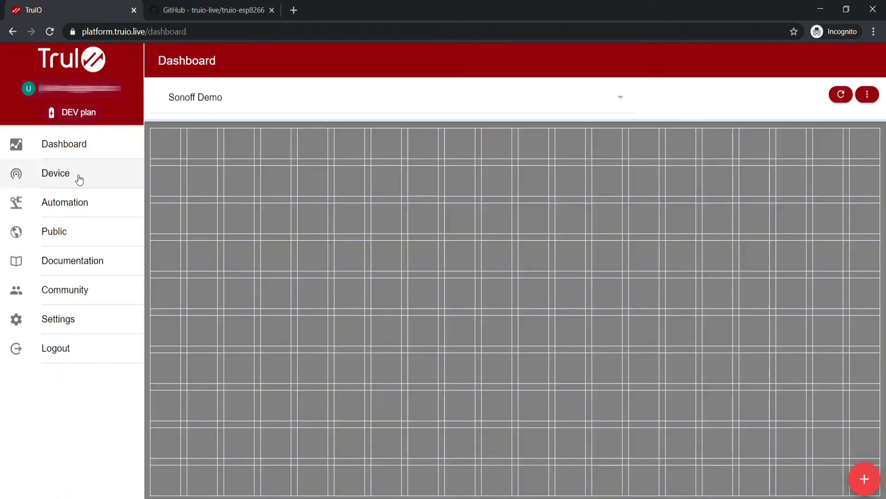
pyautogui.click(864, 479)
pyautogui.click(373, 234)
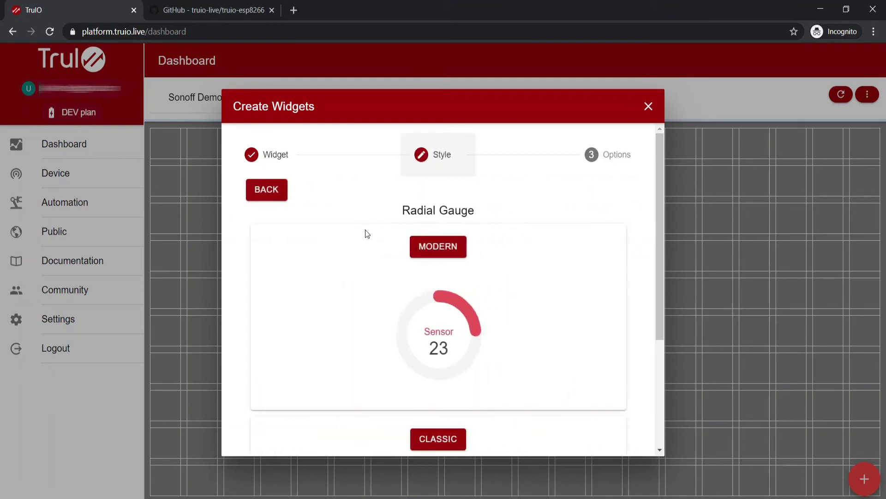
pyautogui.click(457, 251)
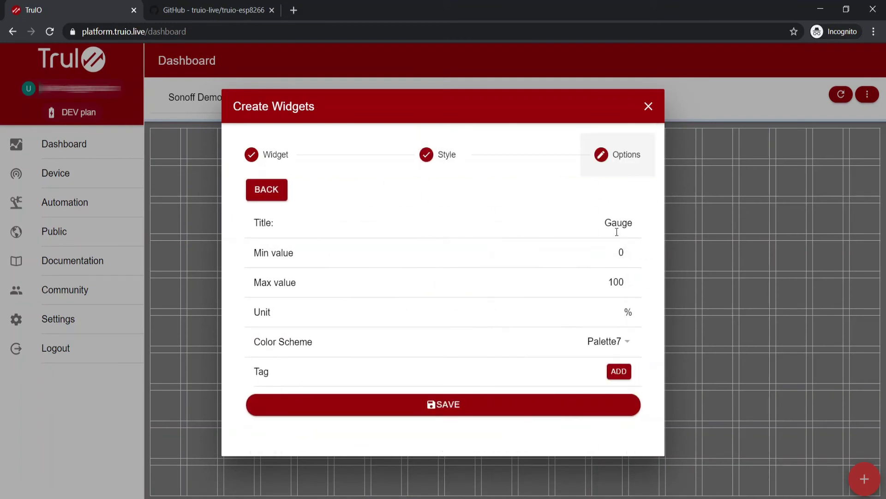
pyautogui.click(616, 230)
pyautogui.write('T=')
pyautogui.press('BackSpace')
pyautogui.press('Delete')
pyautogui.press('Delete')
pyautogui.press('Delete')
pyautogui.press('BackSpace')
pyautogui.press('BackSpace')
pyautogui.press('BackSpace')
pyautogui.write('Temperature')
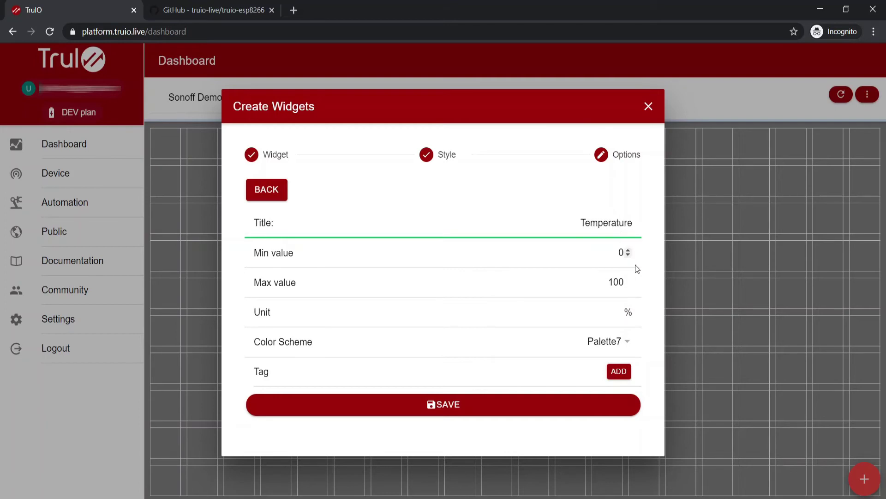
# Step: Set the Temperature gauge's unit to °C, link it to the Sonoff TH10 temperature tag and save the widget
pyautogui.moveTo(626, 312); pyautogui.dragTo(640, 321)
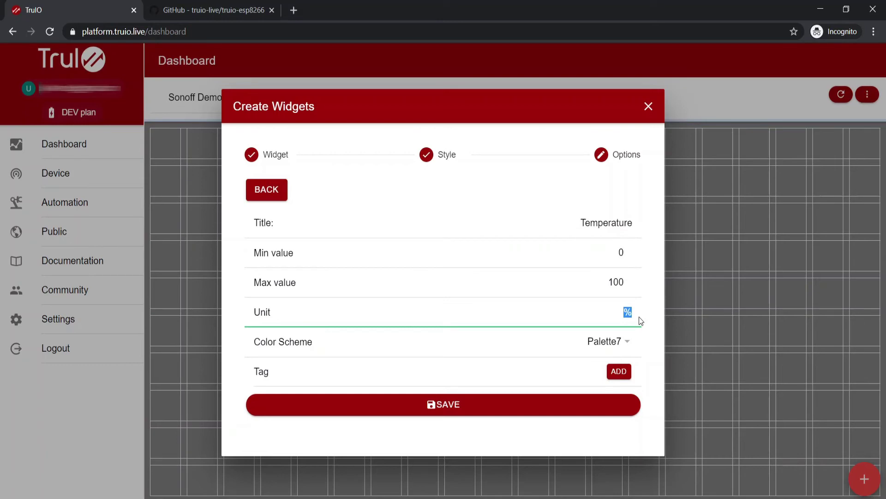
pyautogui.write('°C')
pyautogui.click(623, 372)
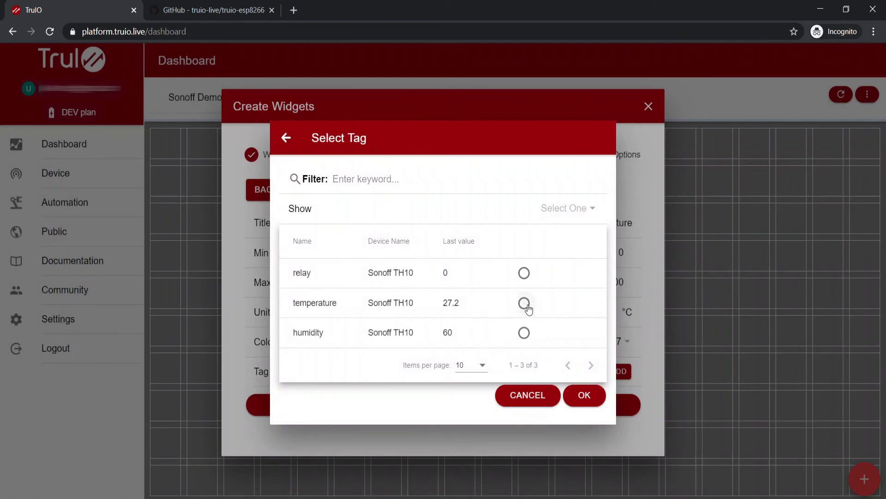
pyautogui.click(524, 303)
pyautogui.click(588, 395)
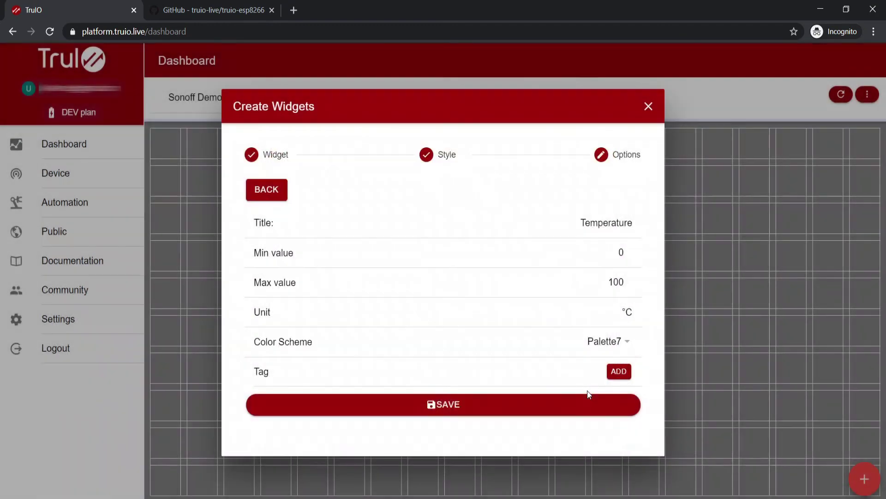
pyautogui.click(436, 438)
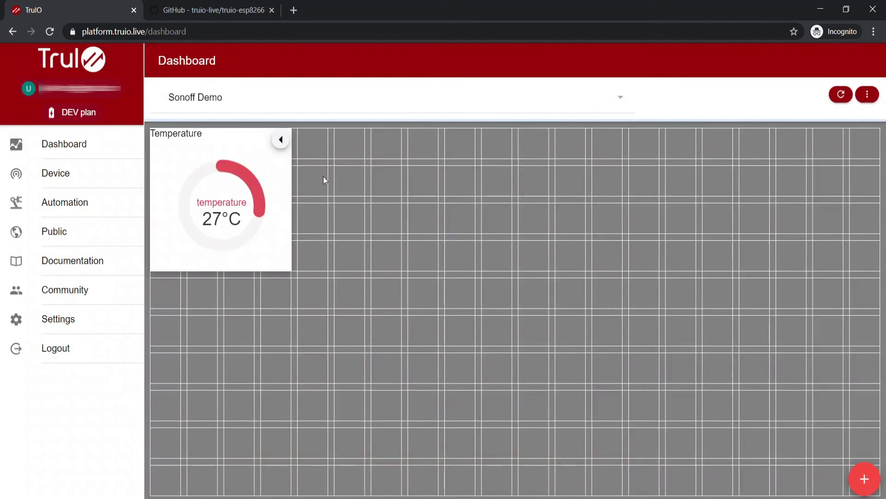
# Step: Start a second Radial Gauge widget in the Modern style and title it "Humidity"
pyautogui.click(864, 479)
pyautogui.click(355, 250)
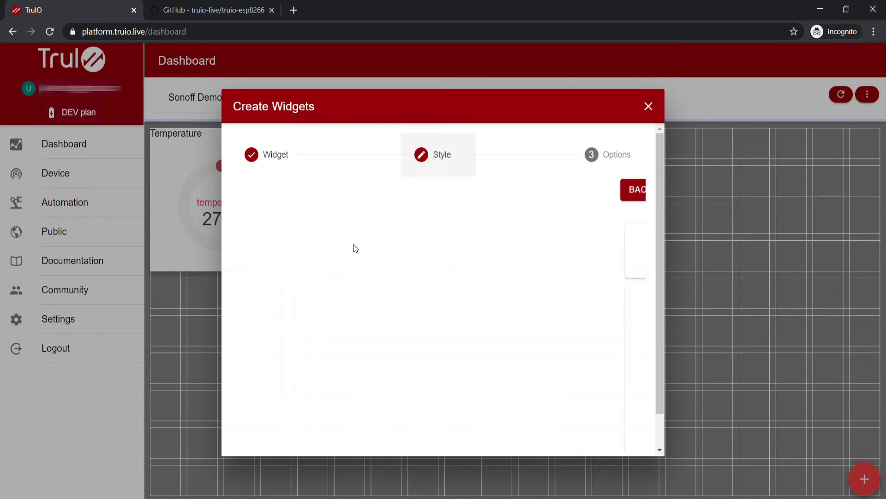
pyautogui.click(452, 247)
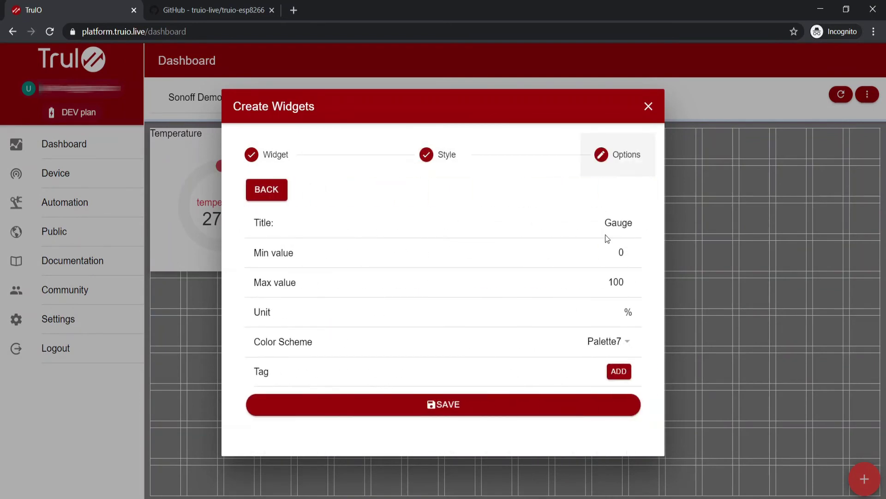
pyautogui.doubleClick(618, 223)
pyautogui.write('Humidi')
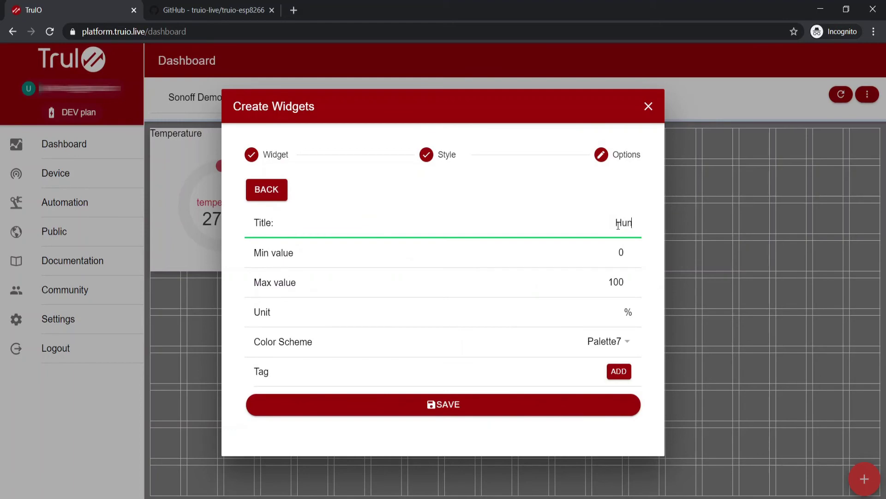
pyautogui.write('ty')
# Step: Give the Humidity gauge the Palette4 color scheme, link it to the Sonoff TH10 humidity tag and save the widget
pyautogui.click(619, 340)
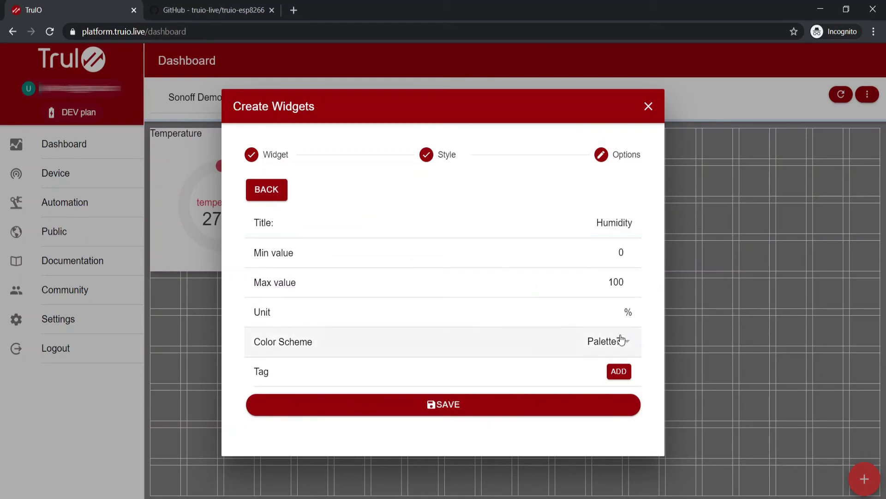
pyautogui.click(375, 298)
pyautogui.click(510, 362)
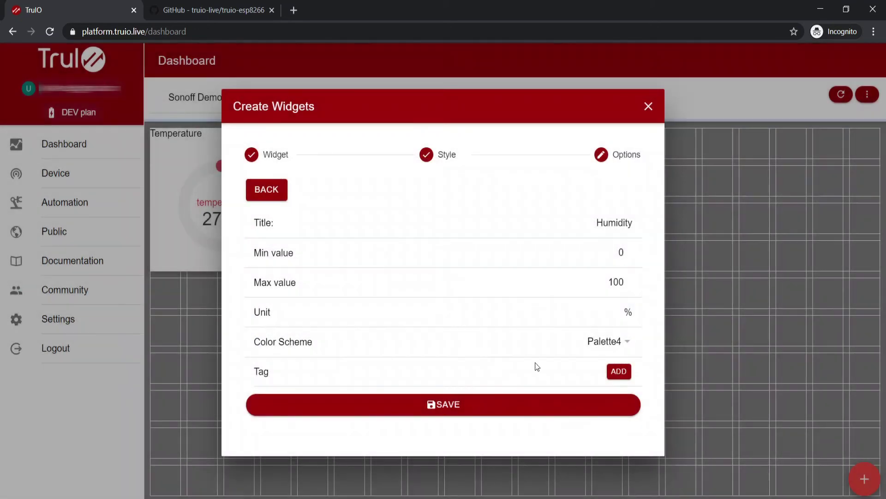
pyautogui.click(619, 371)
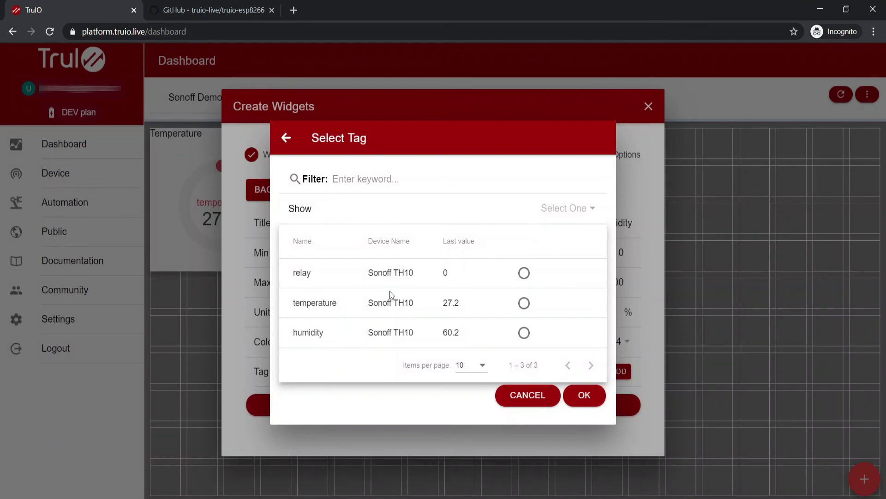
pyautogui.click(524, 332)
pyautogui.click(586, 396)
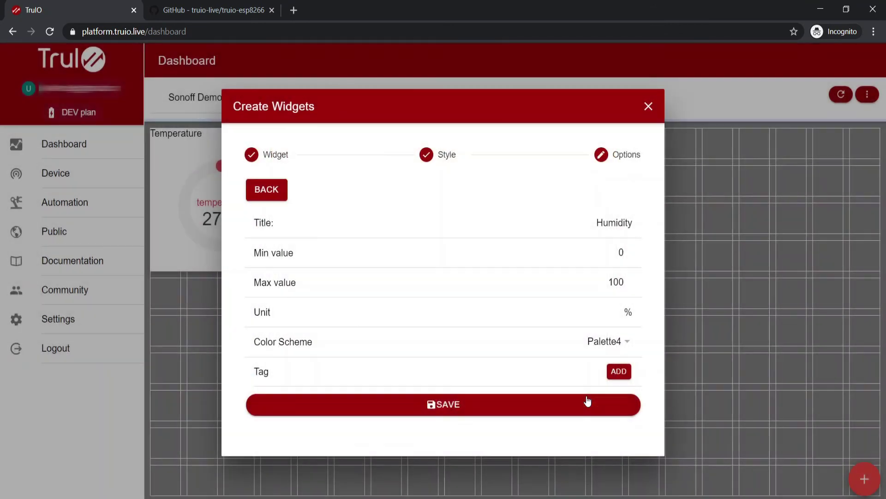
pyautogui.click(435, 432)
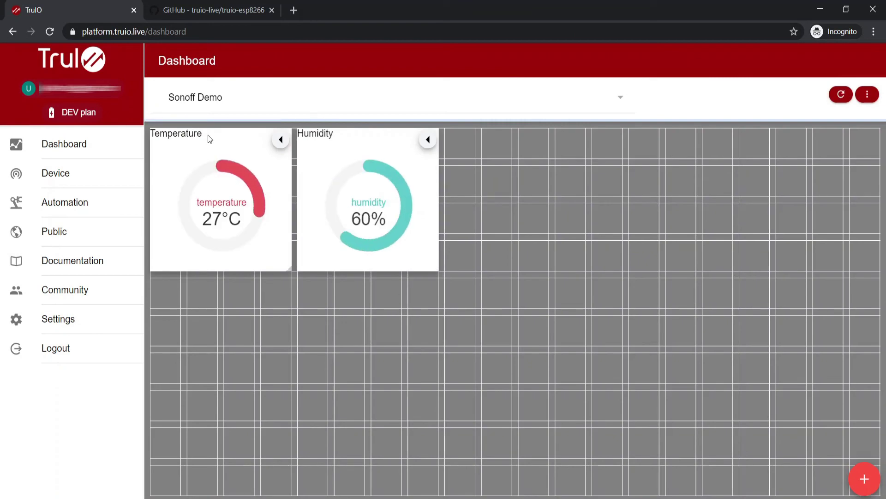
# Step: Start a Toggle widget in the Simple style on the Sonoff Demo dashboard and title it "Relay Control"
pyautogui.click(864, 479)
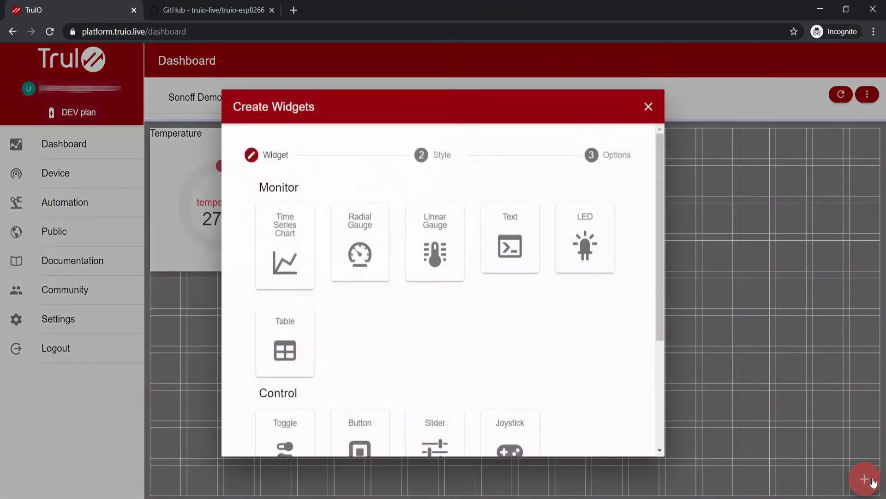
pyautogui.scroll(-1, 409, 333)
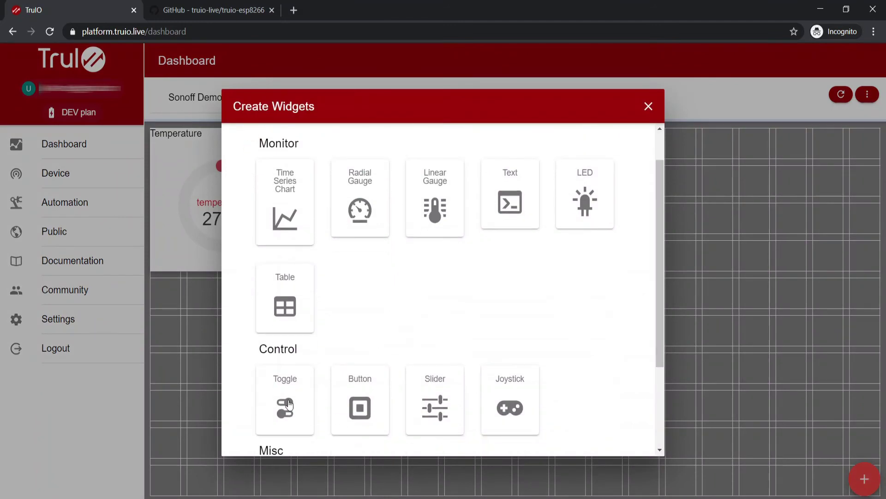
pyautogui.click(282, 404)
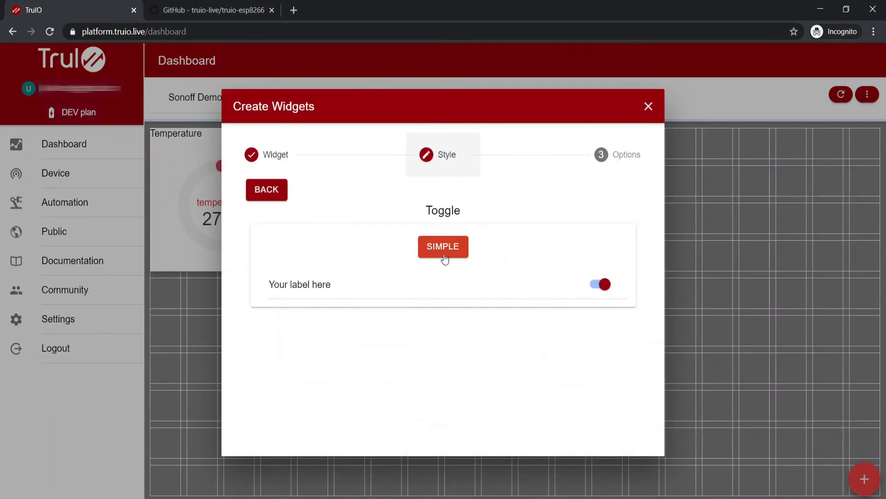
pyautogui.click(444, 254)
pyautogui.click(610, 225)
pyautogui.doubleClick(613, 224)
pyautogui.write('Relay Control')
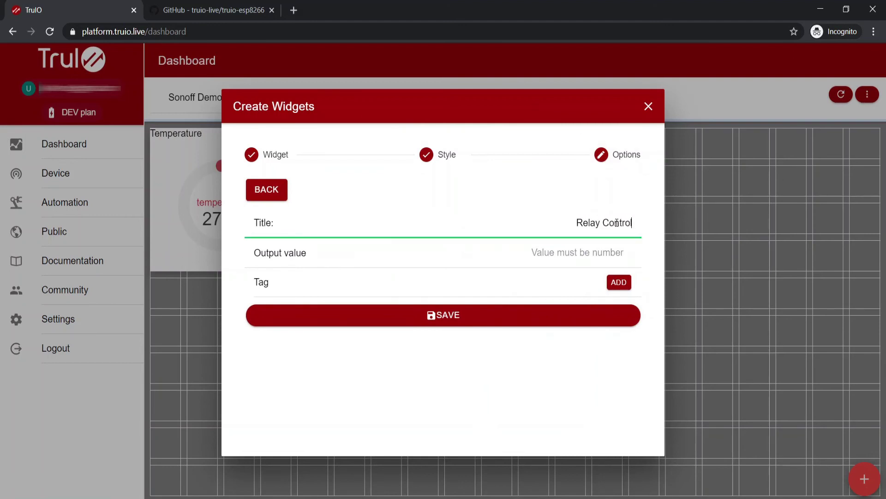
# Step: Link the Relay Control toggle to the Sonoff TH10 relay tag and save the widget
pyautogui.click(619, 282)
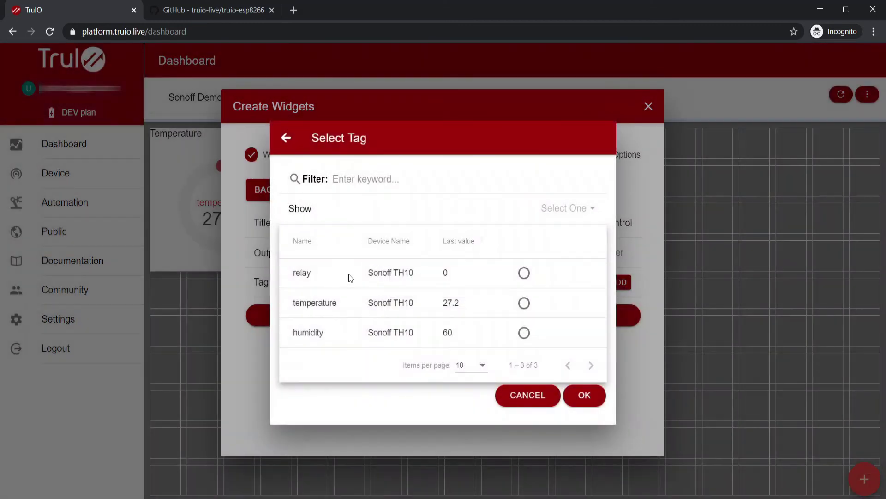
pyautogui.click(525, 273)
pyautogui.click(585, 395)
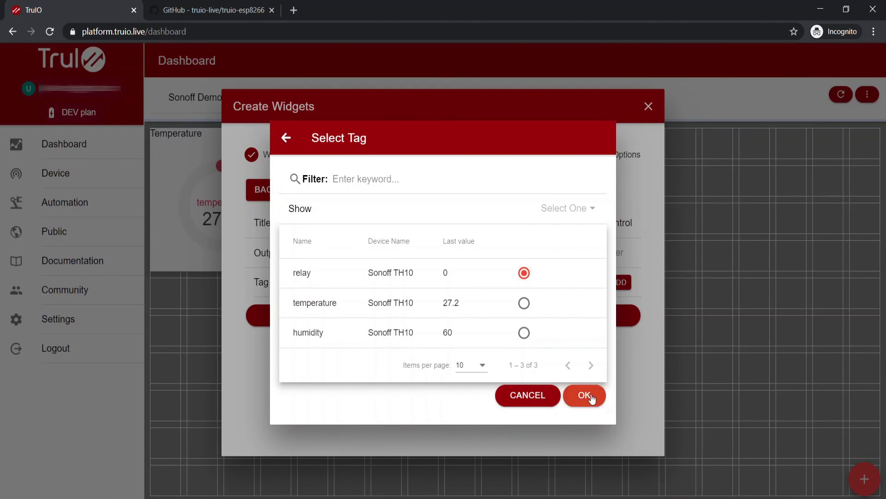
pyautogui.click(436, 347)
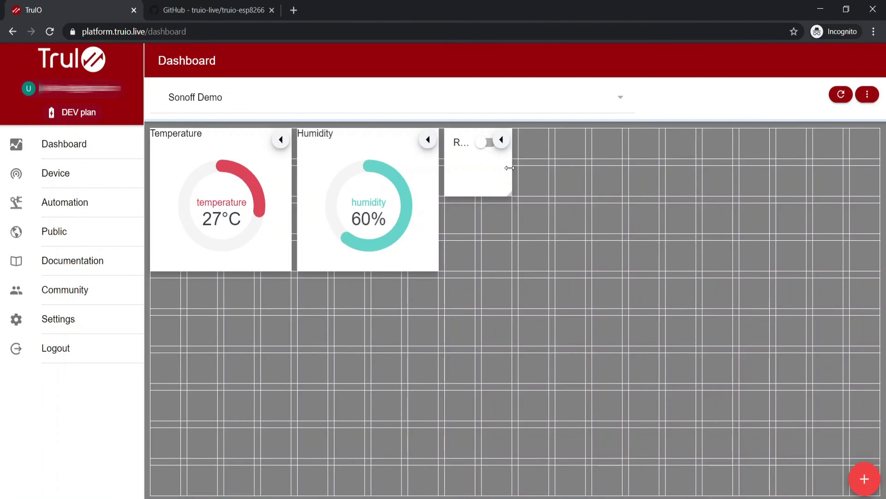
# Step: Widen the Relay Control widget to four grid columns, matching the gauges' width, and move it down one grid row
pyautogui.moveTo(511, 173); pyautogui.dragTo(541, 180)
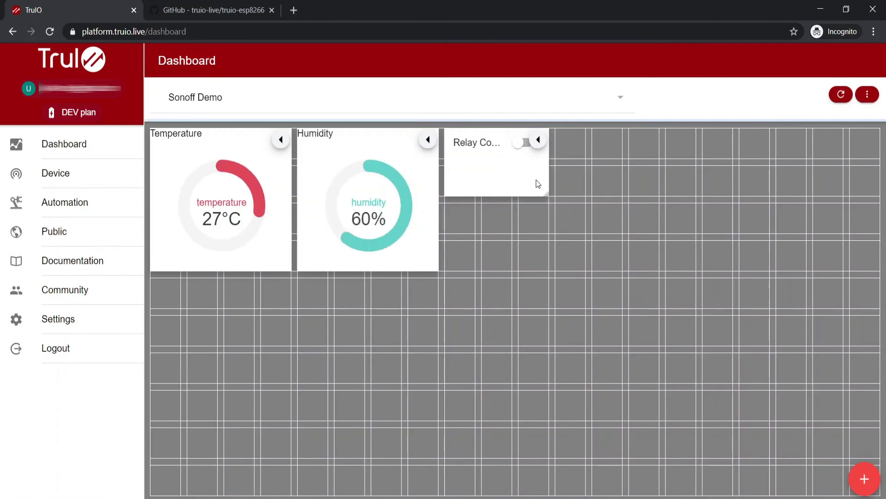
pyautogui.moveTo(549, 167); pyautogui.dragTo(581, 170)
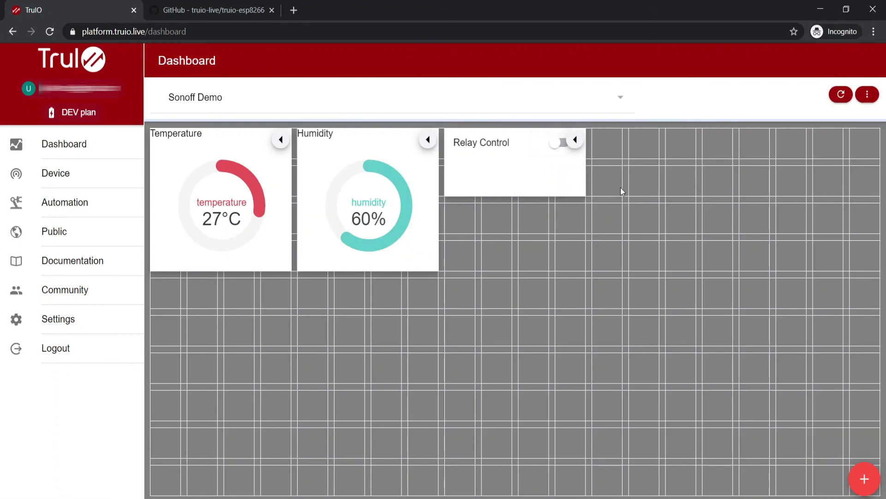
pyautogui.moveTo(510, 177); pyautogui.dragTo(503, 218)
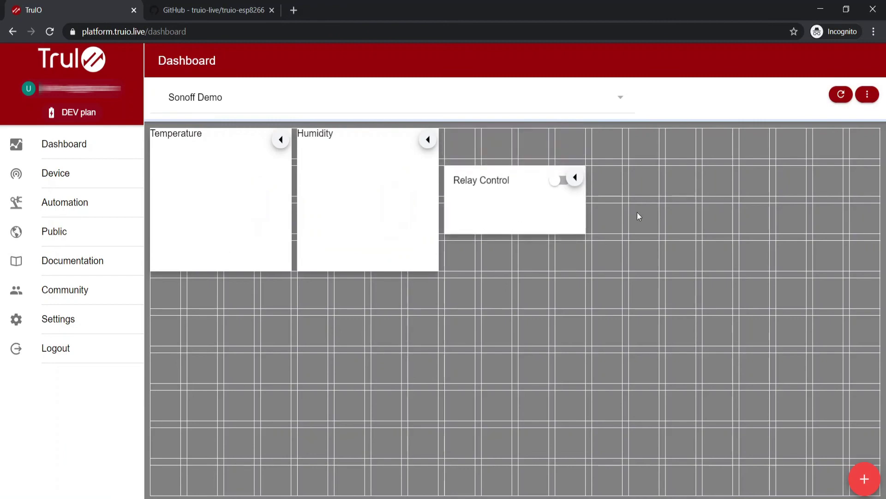
# Step: Put the dashboard in Play mode and test the relay by switching the Relay Control toggle on and off twice
pyautogui.click(867, 95)
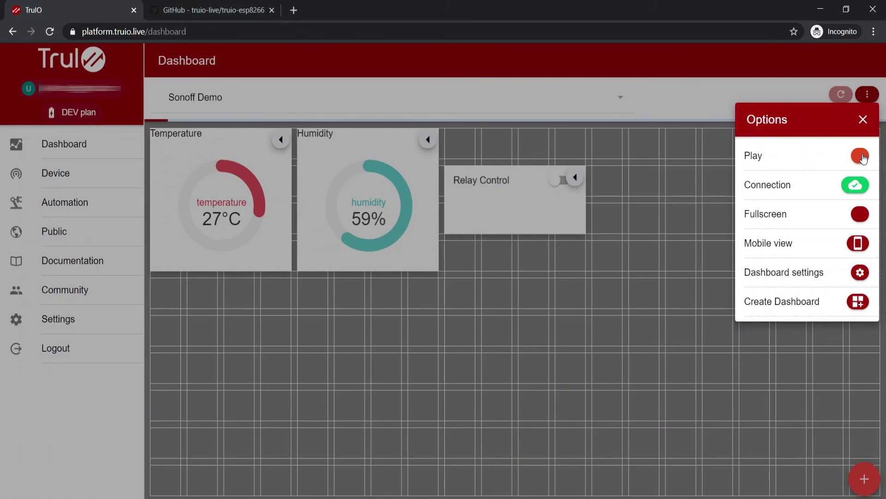
pyautogui.click(861, 156)
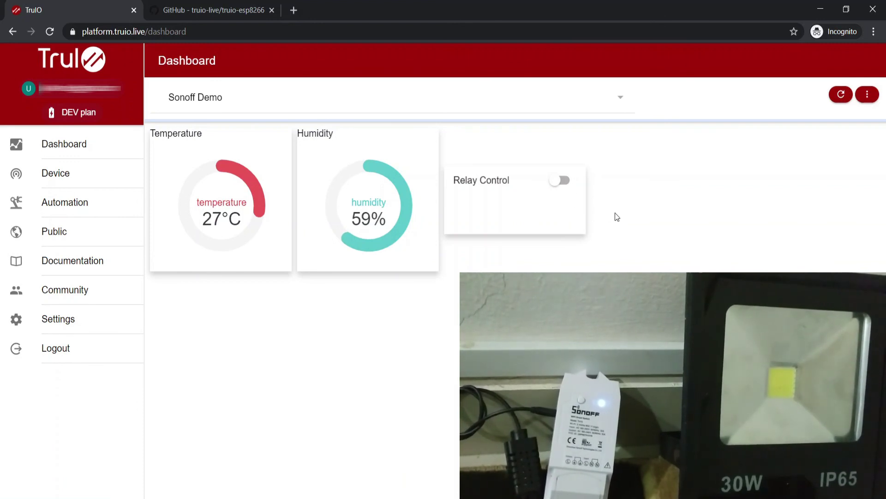
pyautogui.click(564, 183)
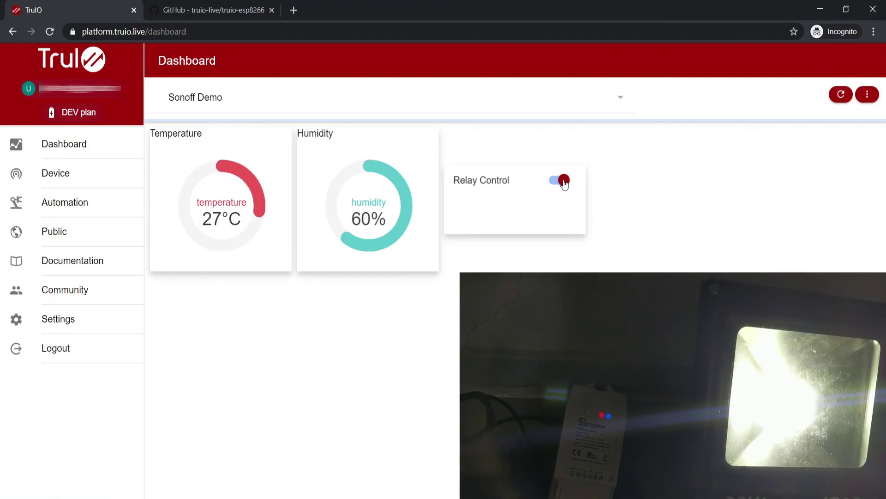
pyautogui.click(564, 183)
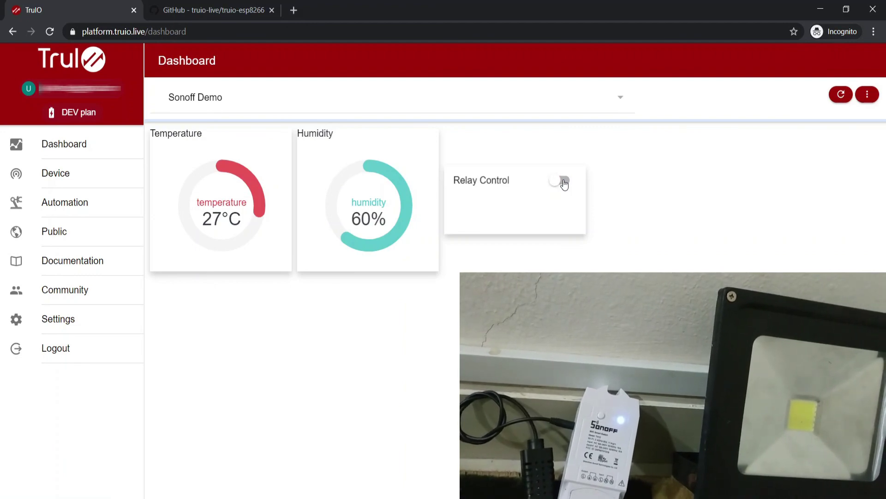
pyautogui.click(564, 183)
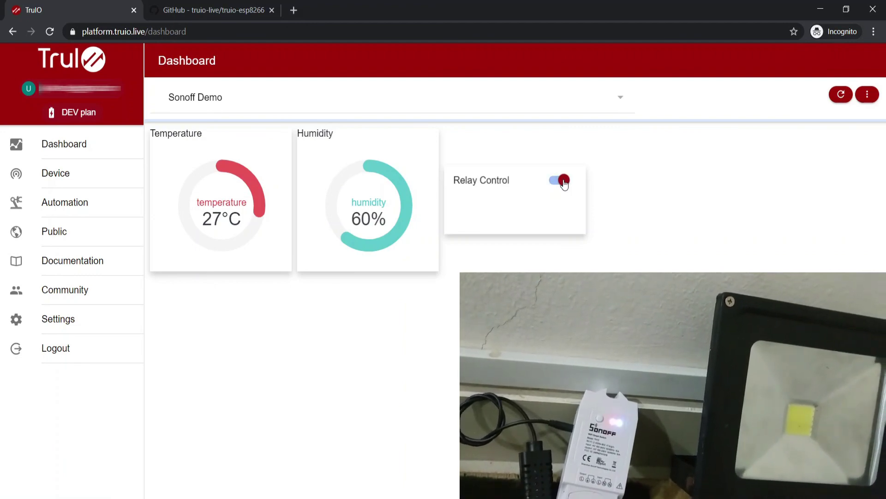
pyautogui.click(564, 183)
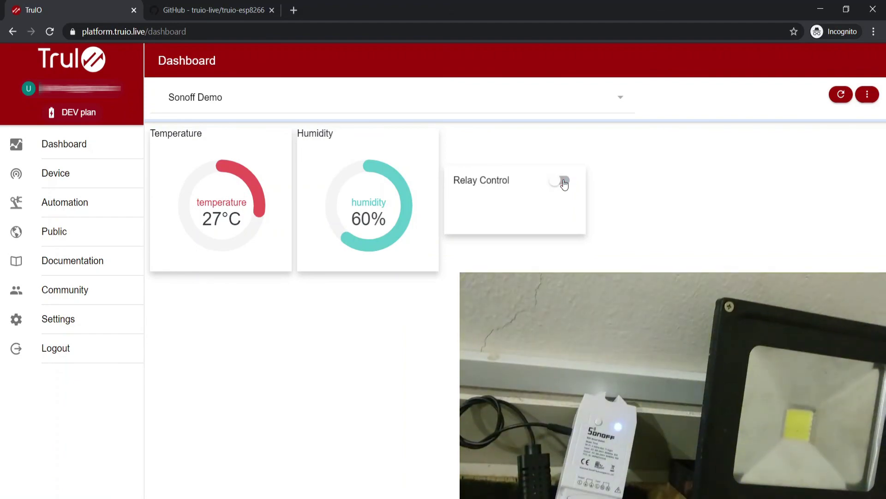